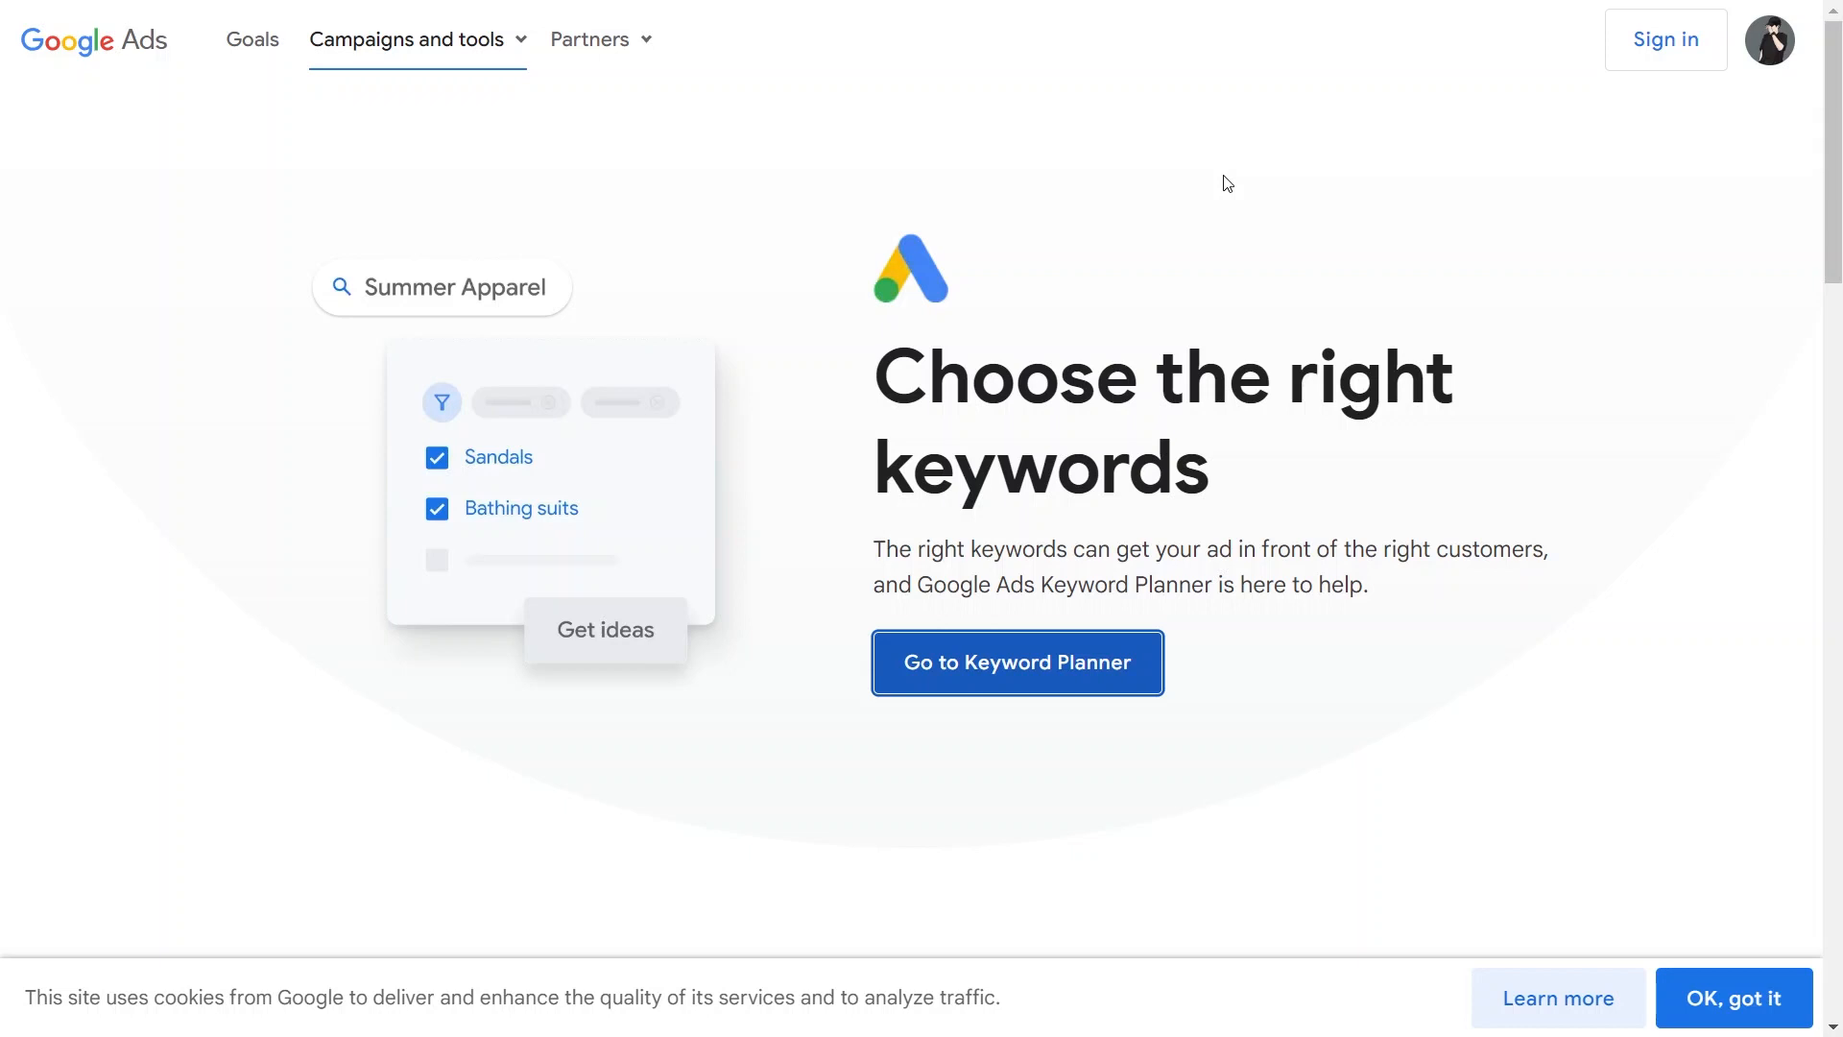
Step: Open Keyword Planner and begin the new campaign without using the linked Business Profile's info
{"action": "left_click", "coordinate": [1043, 687]}
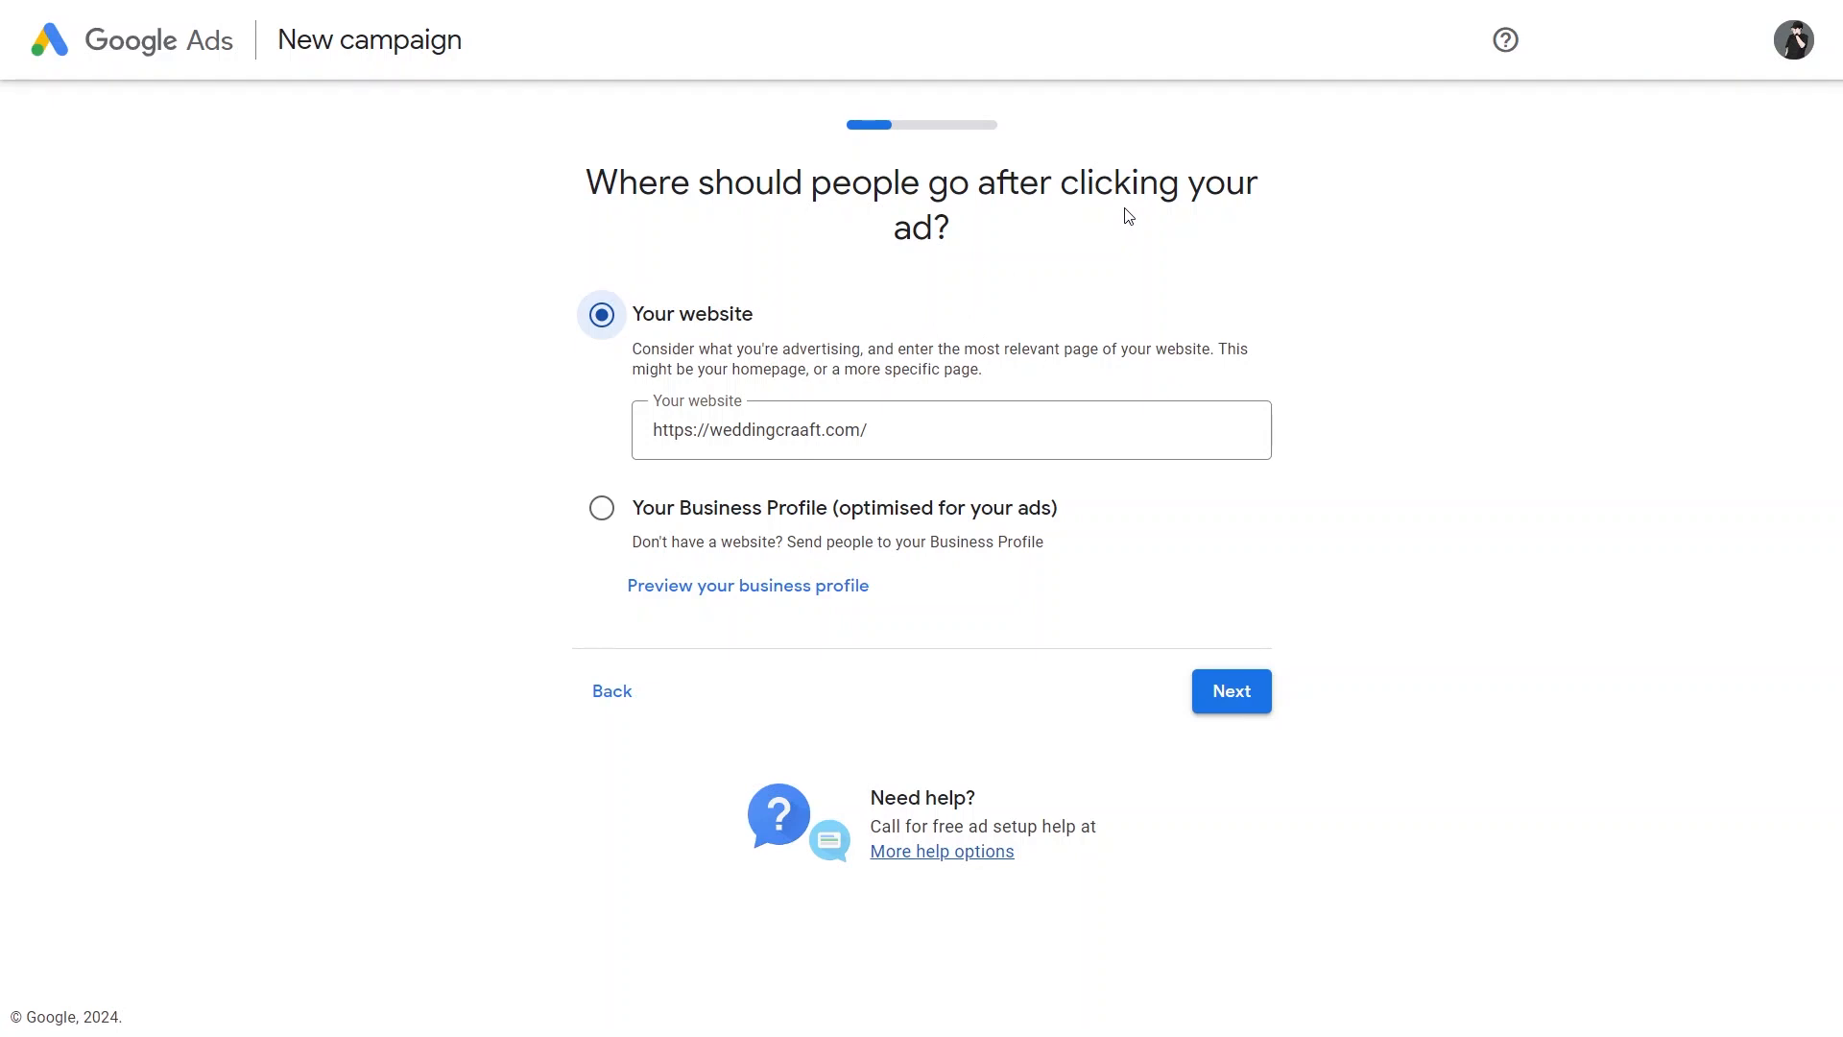
{"action": "left_click", "coordinate": [613, 698]}
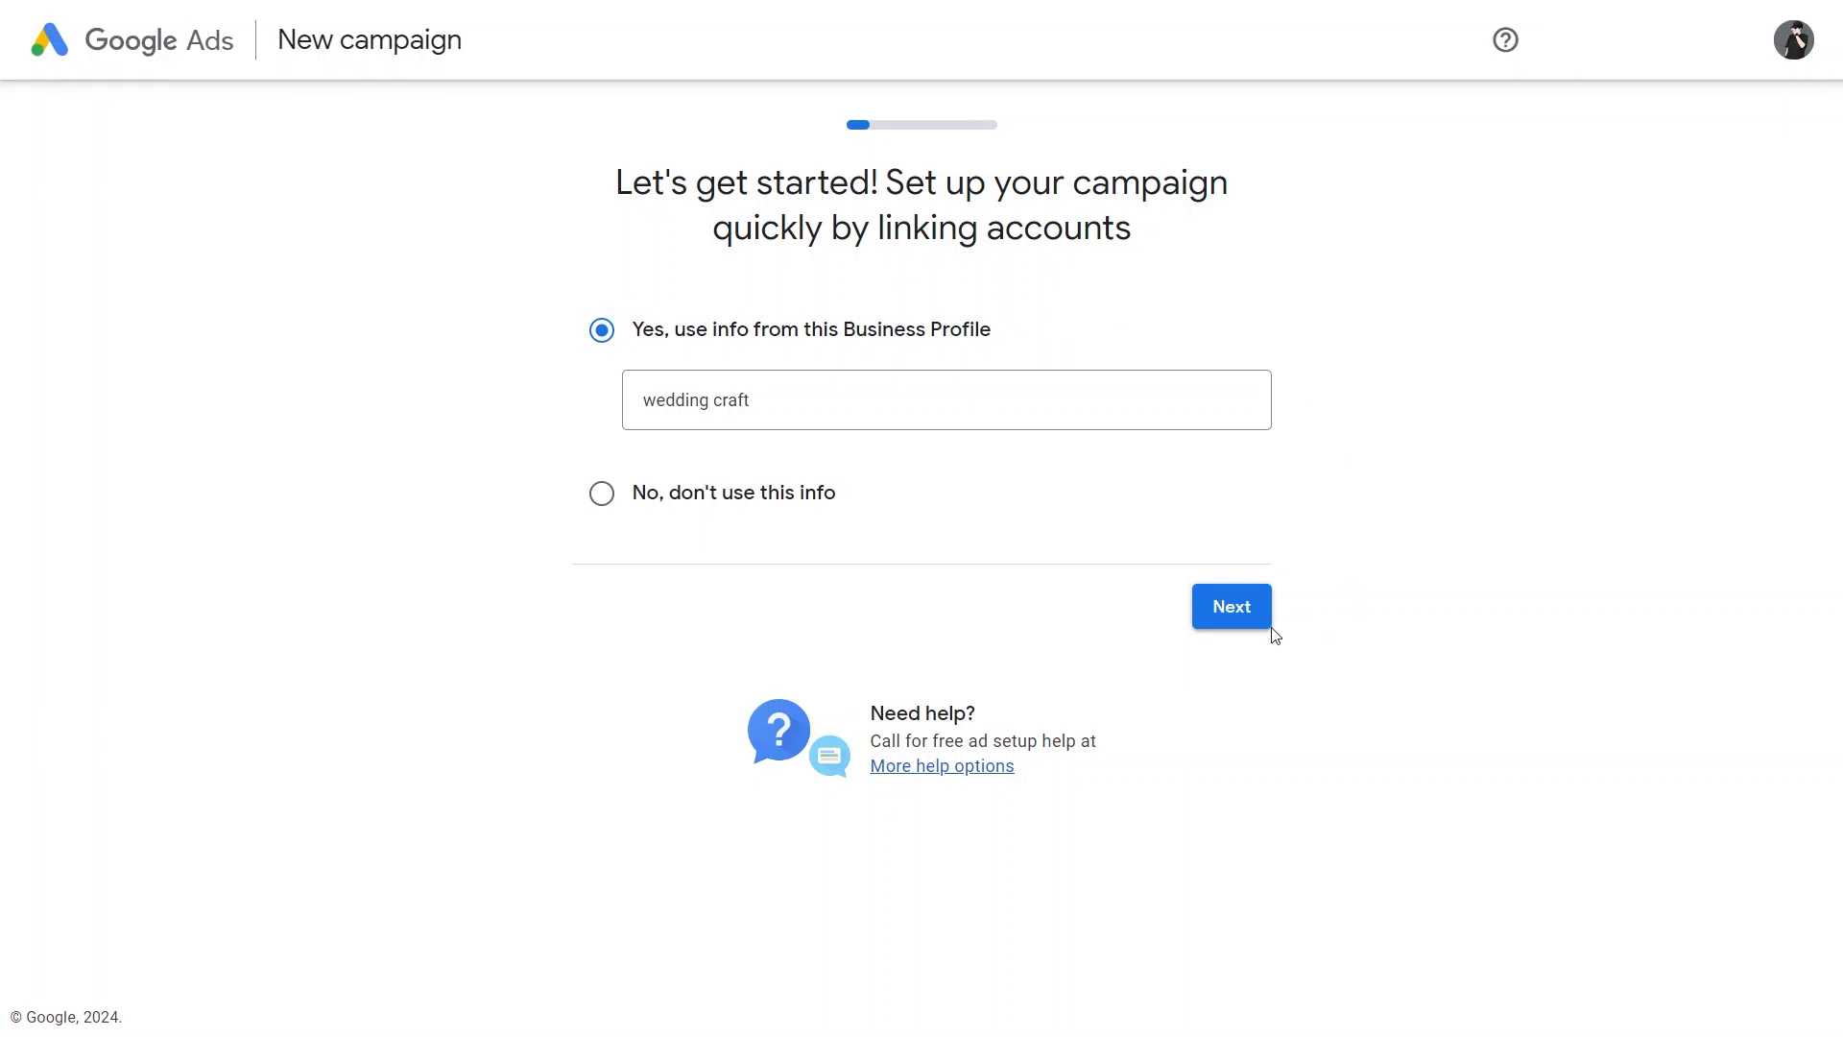
{"action": "left_click", "coordinate": [1248, 609]}
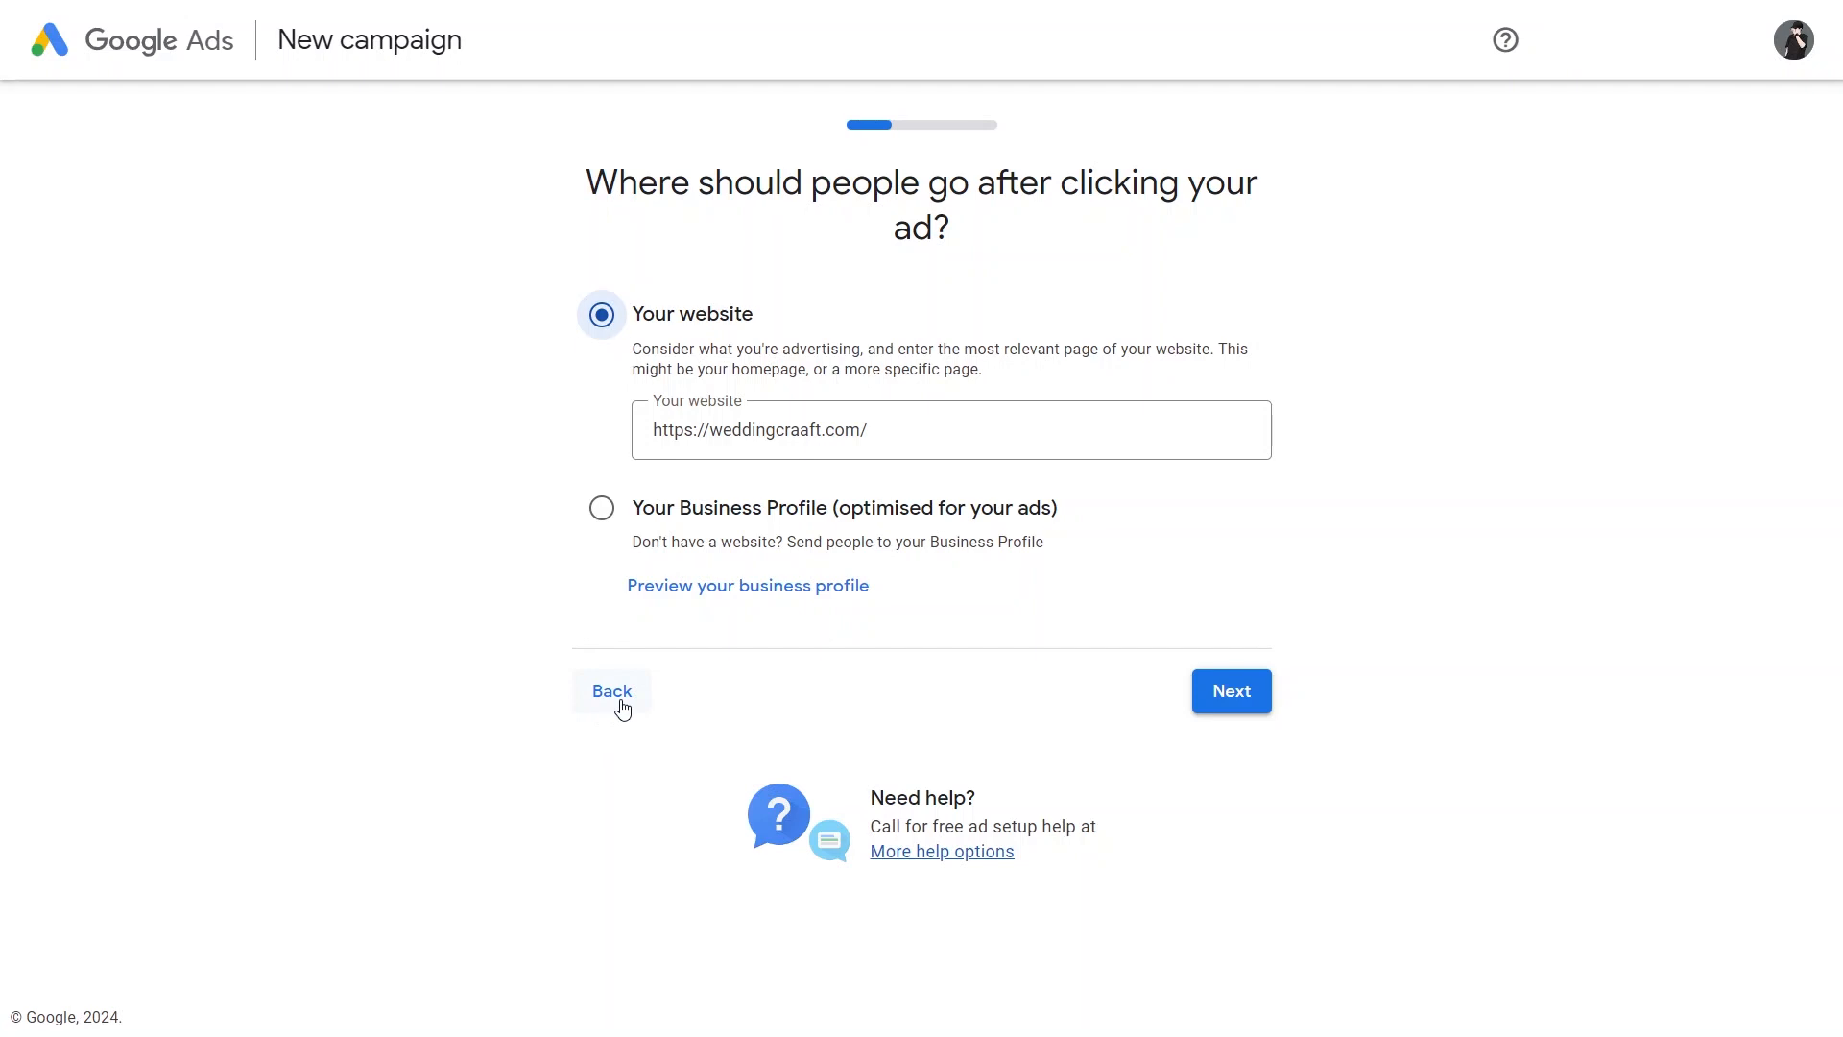
{"action": "left_click", "coordinate": [612, 696]}
{"action": "left_click", "coordinate": [623, 505]}
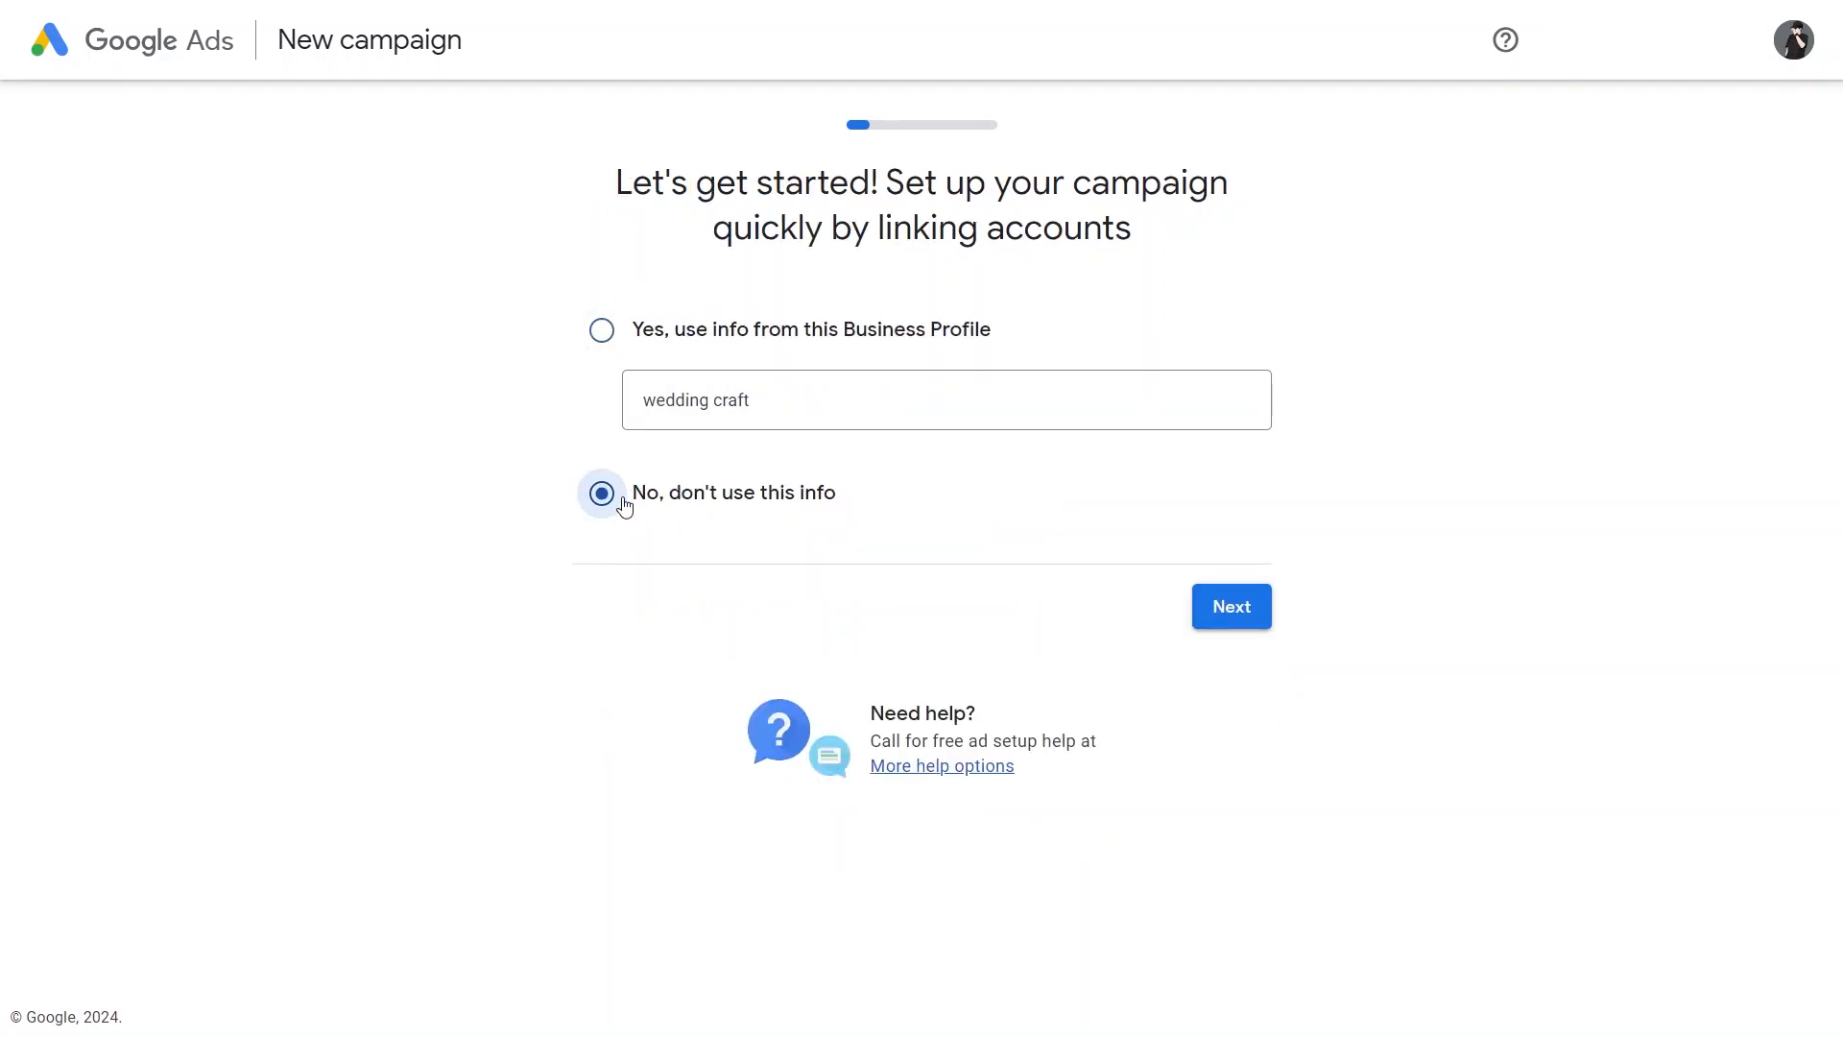
{"action": "left_click", "coordinate": [1228, 613]}
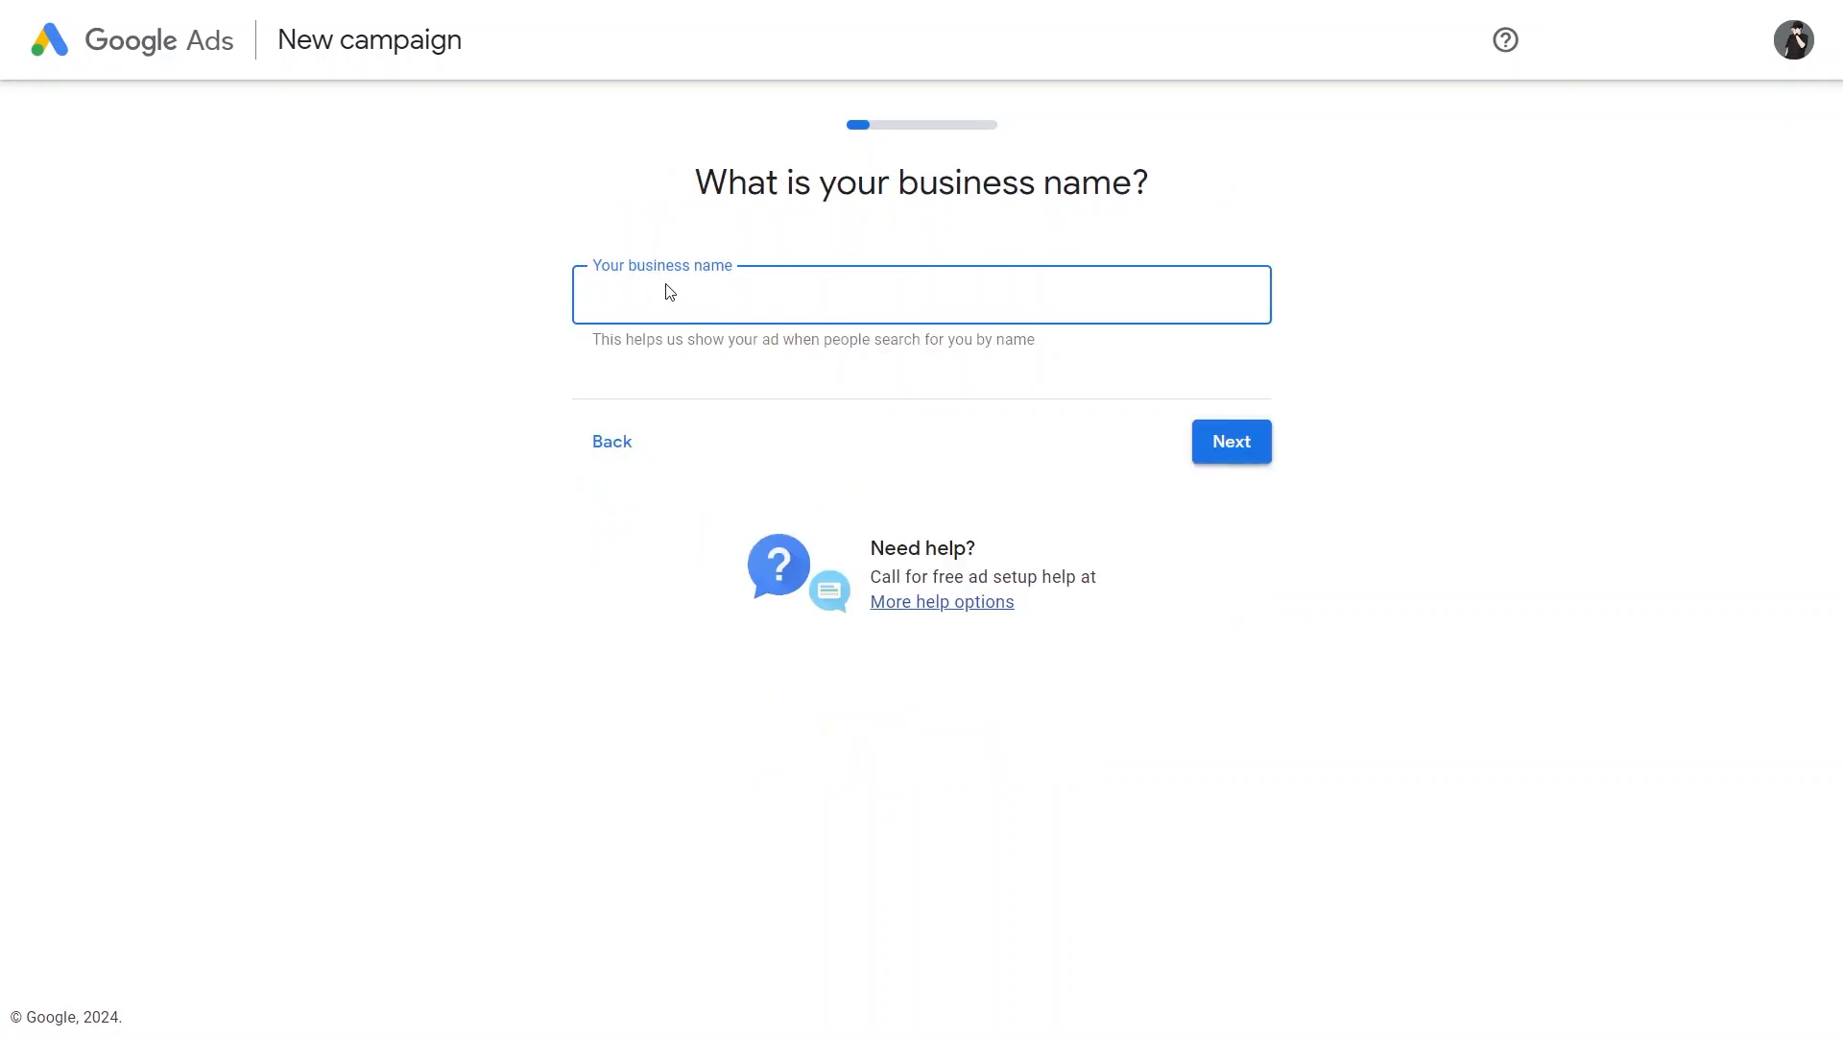
{"action": "type", "text": "project 1"}
{"action": "left_click", "coordinate": [1215, 444]}
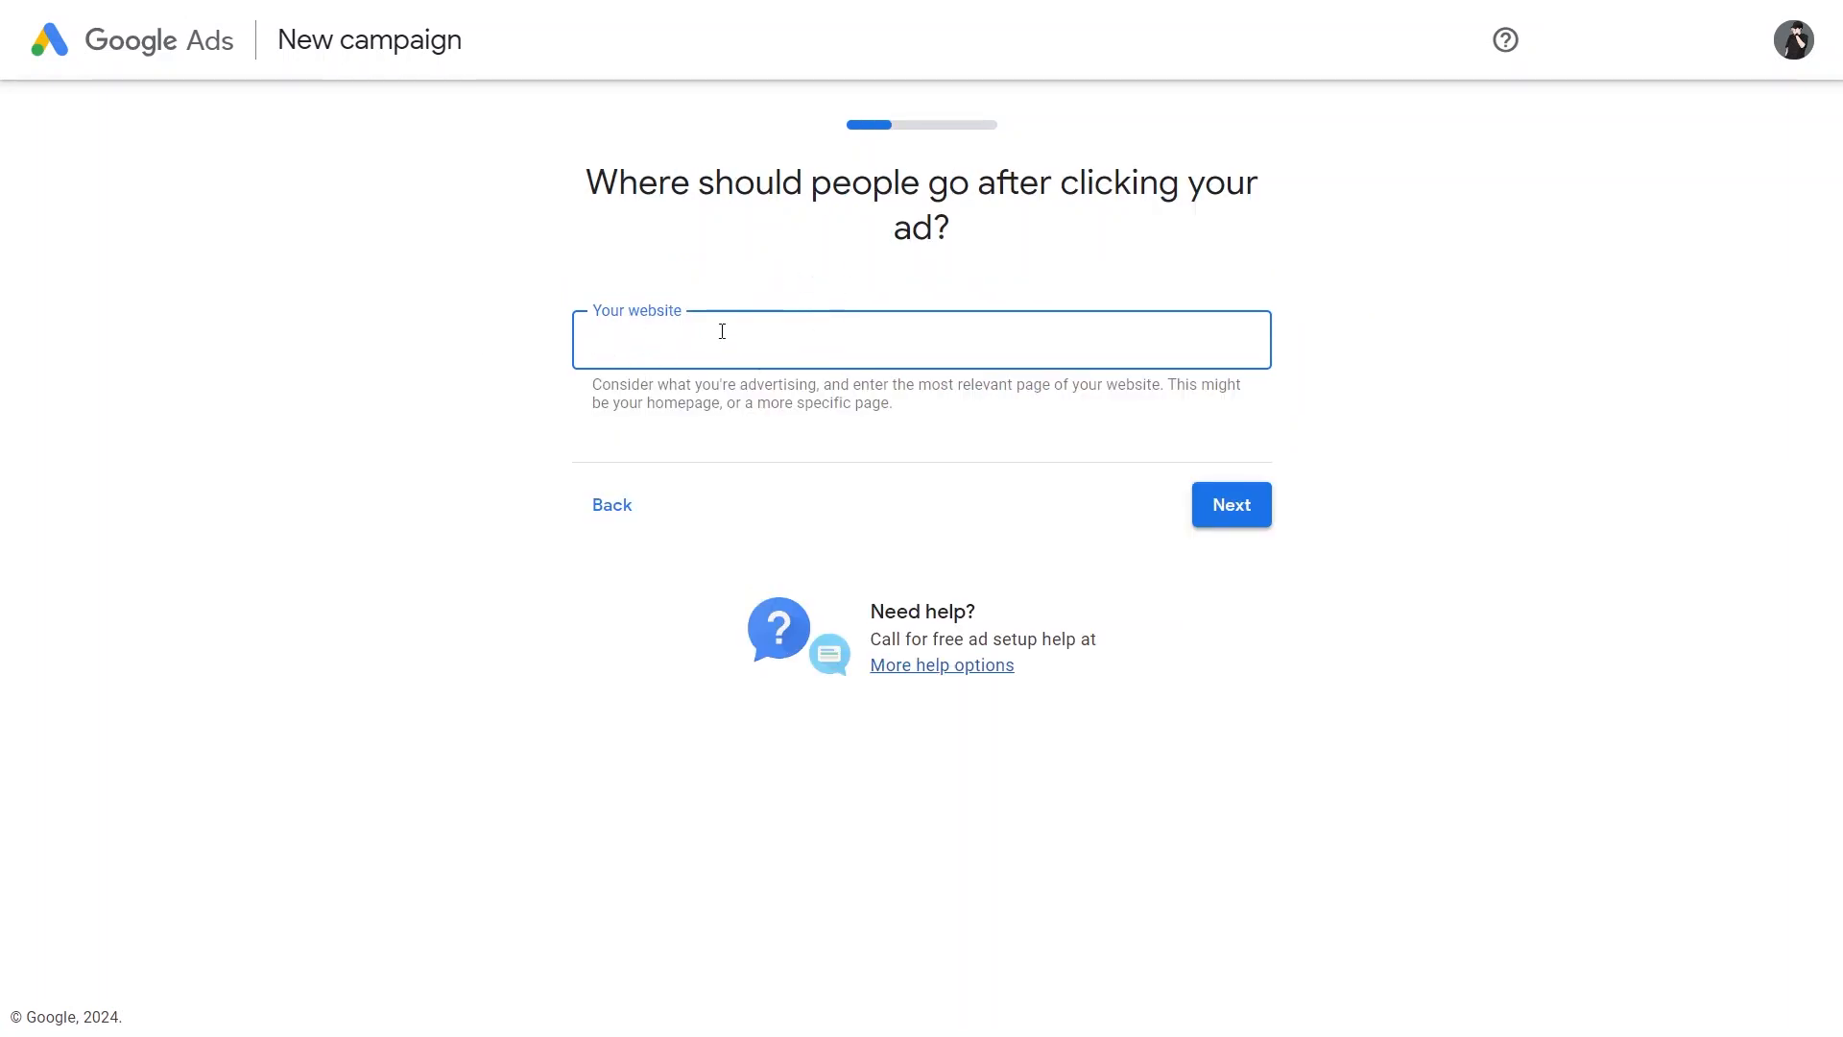
{"action": "type", "text": "www.weddingcraft.com"}
{"action": "left_click", "coordinate": [1235, 506]}
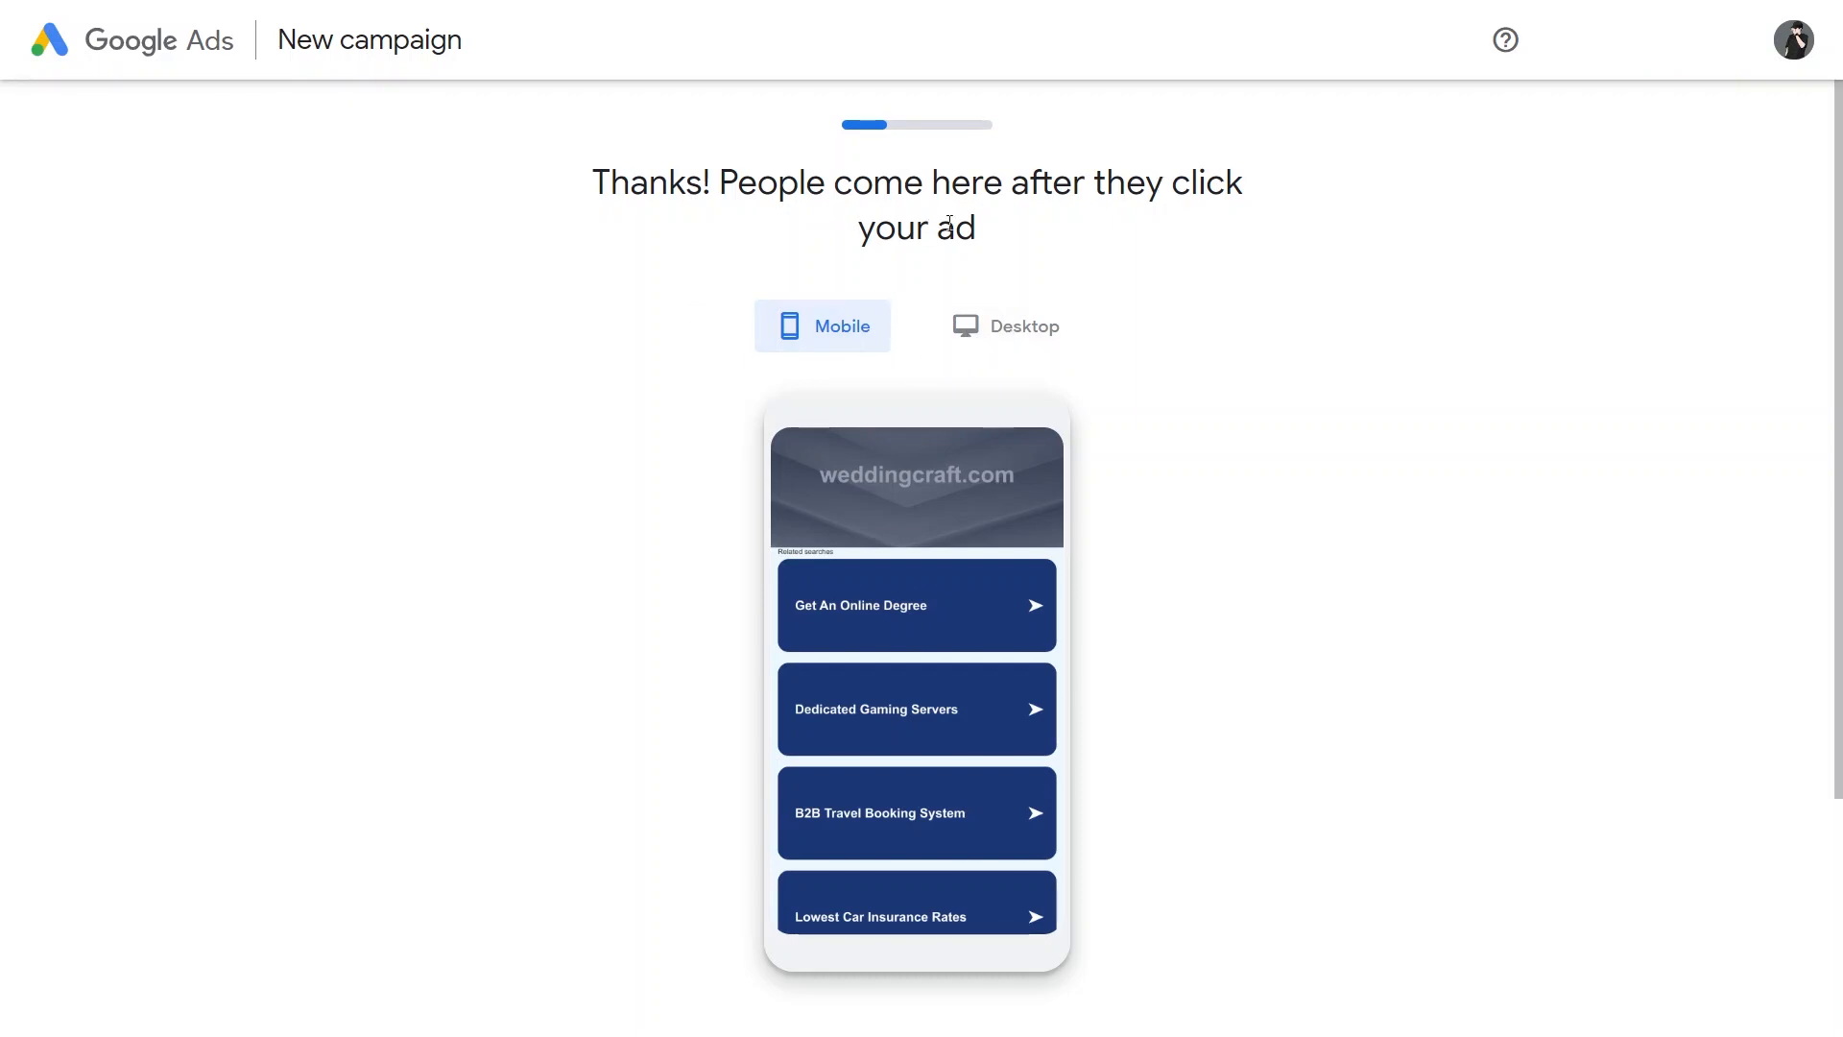
Step: Check the desktop preview of the landing page and accept it
{"action": "left_click", "coordinate": [1003, 326]}
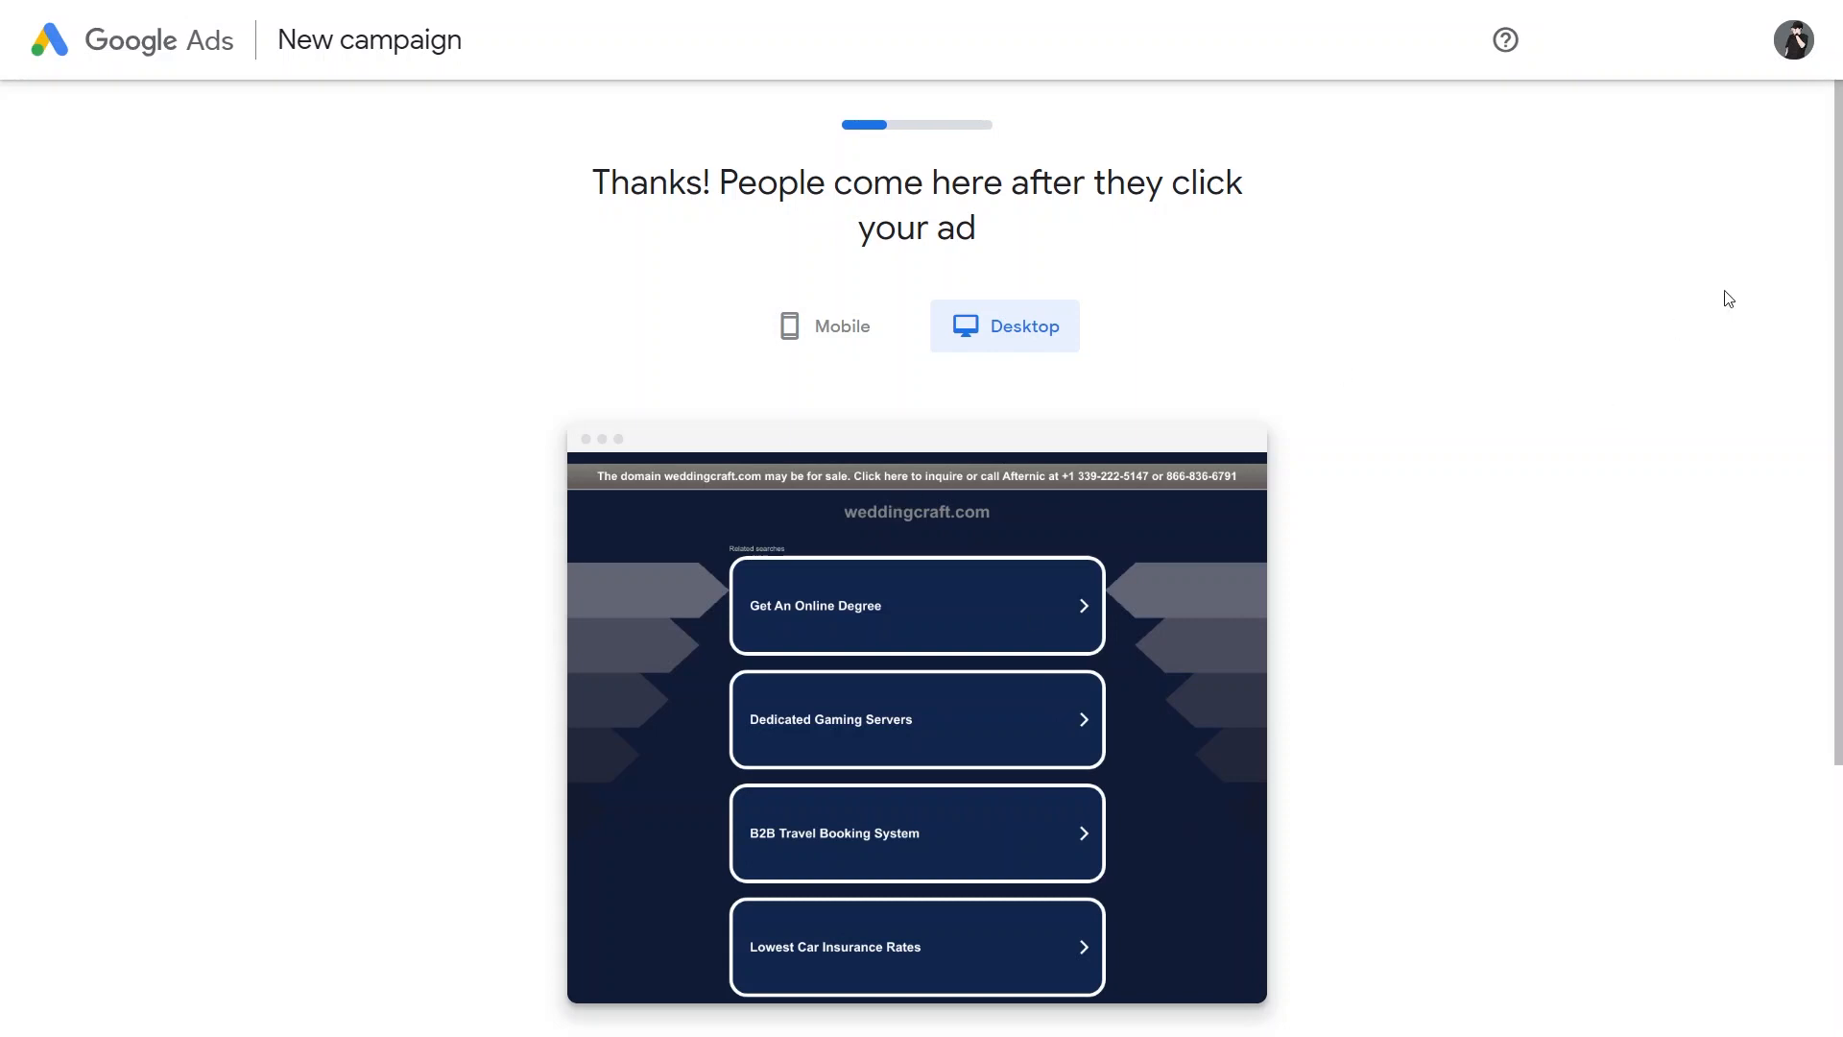
{"action": "scroll", "coordinate": [1728, 298], "scroll_direction": "down", "scroll_amount": 2}
{"action": "left_click", "coordinate": [1234, 967]}
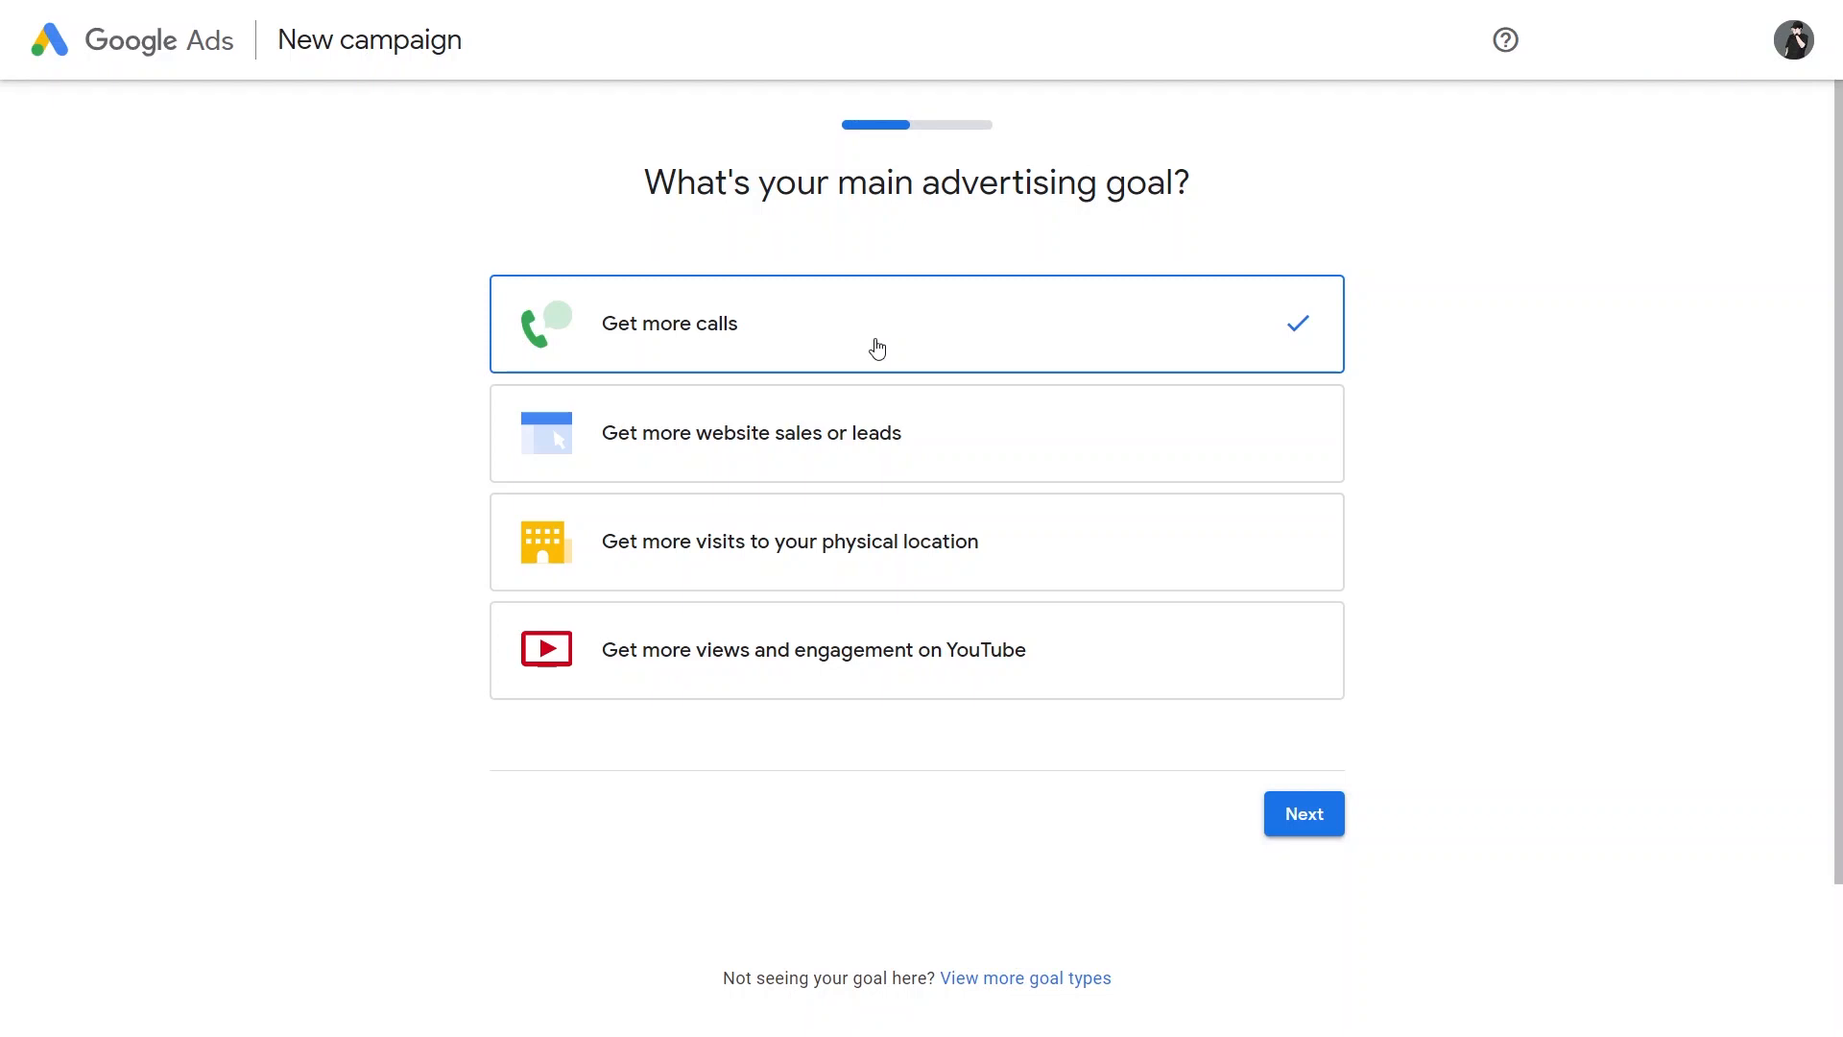
Step: Choose getting more website sales or leads as the main advertising goal and accept the Google Analytics setup
{"action": "left_click", "coordinate": [960, 434]}
{"action": "left_click", "coordinate": [1302, 814]}
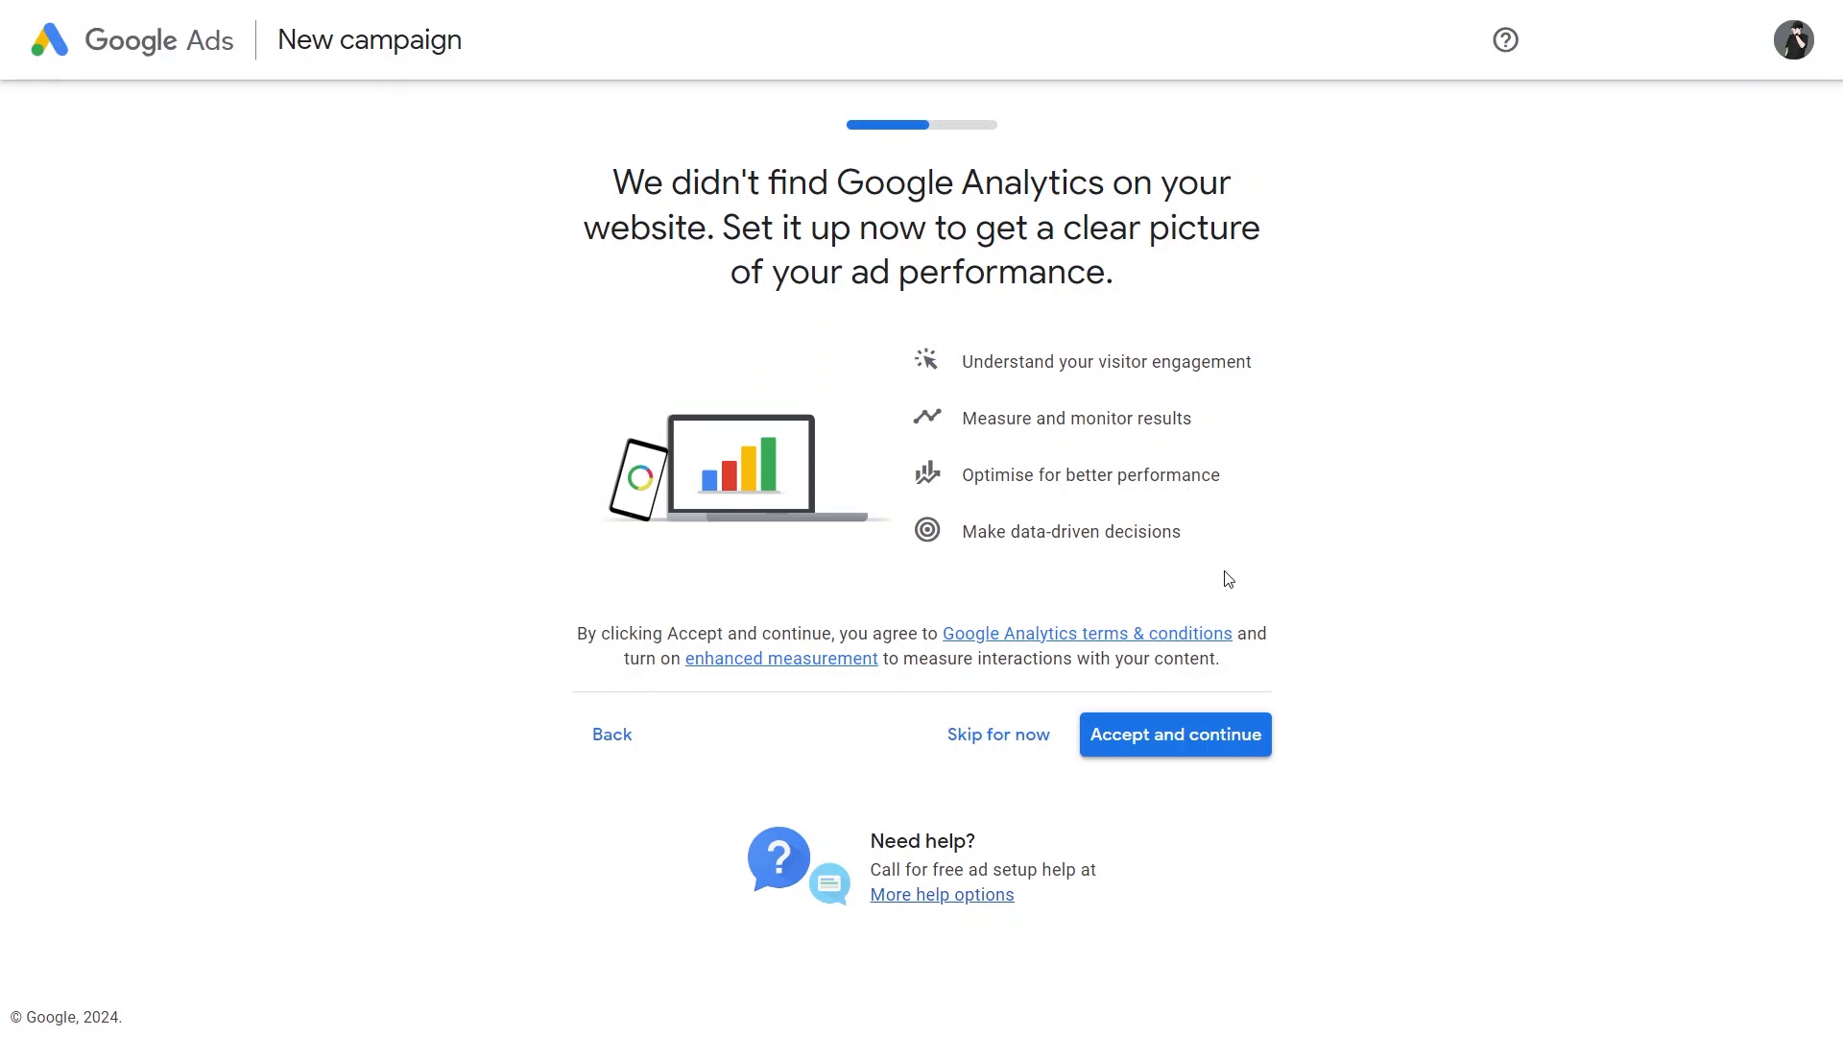
{"action": "left_click", "coordinate": [1151, 747]}
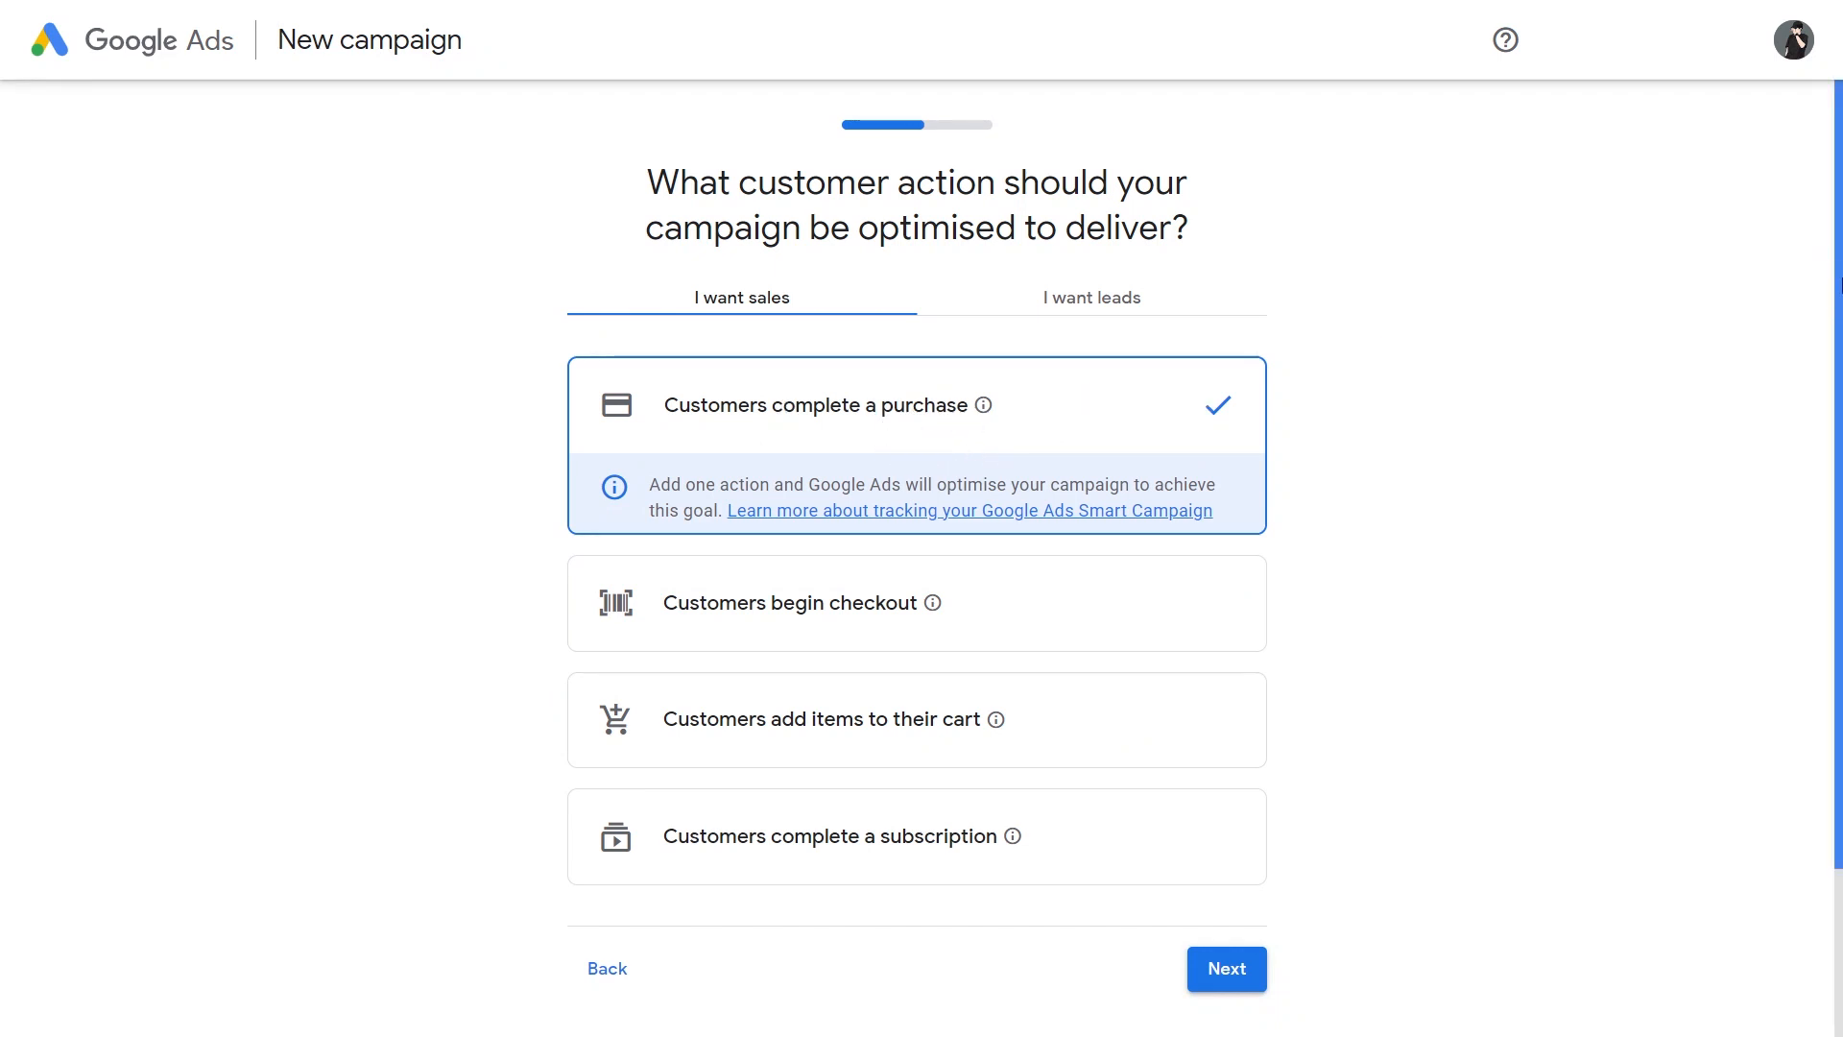
{"action": "mouse_move", "coordinate": [1841, 258]}
{"action": "left_mouse_down"}
{"action": "mouse_move", "coordinate": [1841, 347]}
{"action": "mouse_move", "coordinate": [1841, 272]}
{"action": "left_mouse_up"}
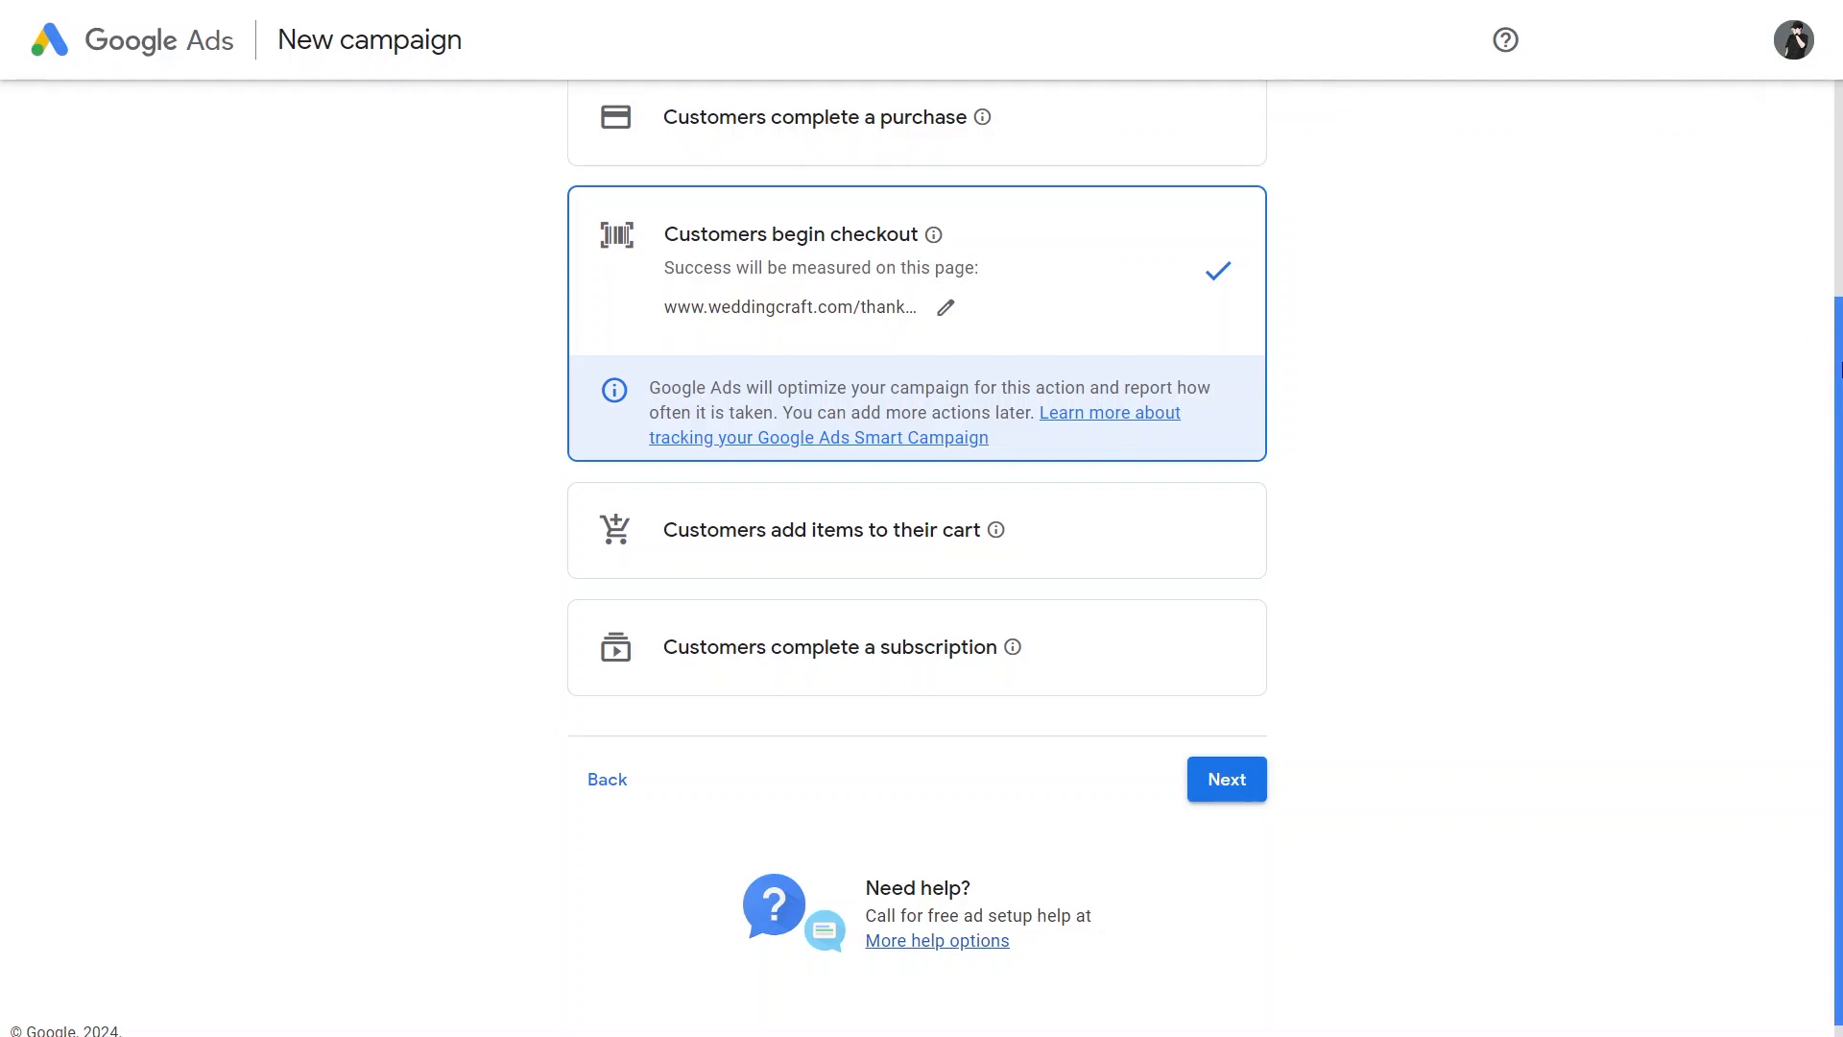
{"action": "scroll", "coordinate": [1840, 374], "scroll_direction": "up", "scroll_amount": 2}
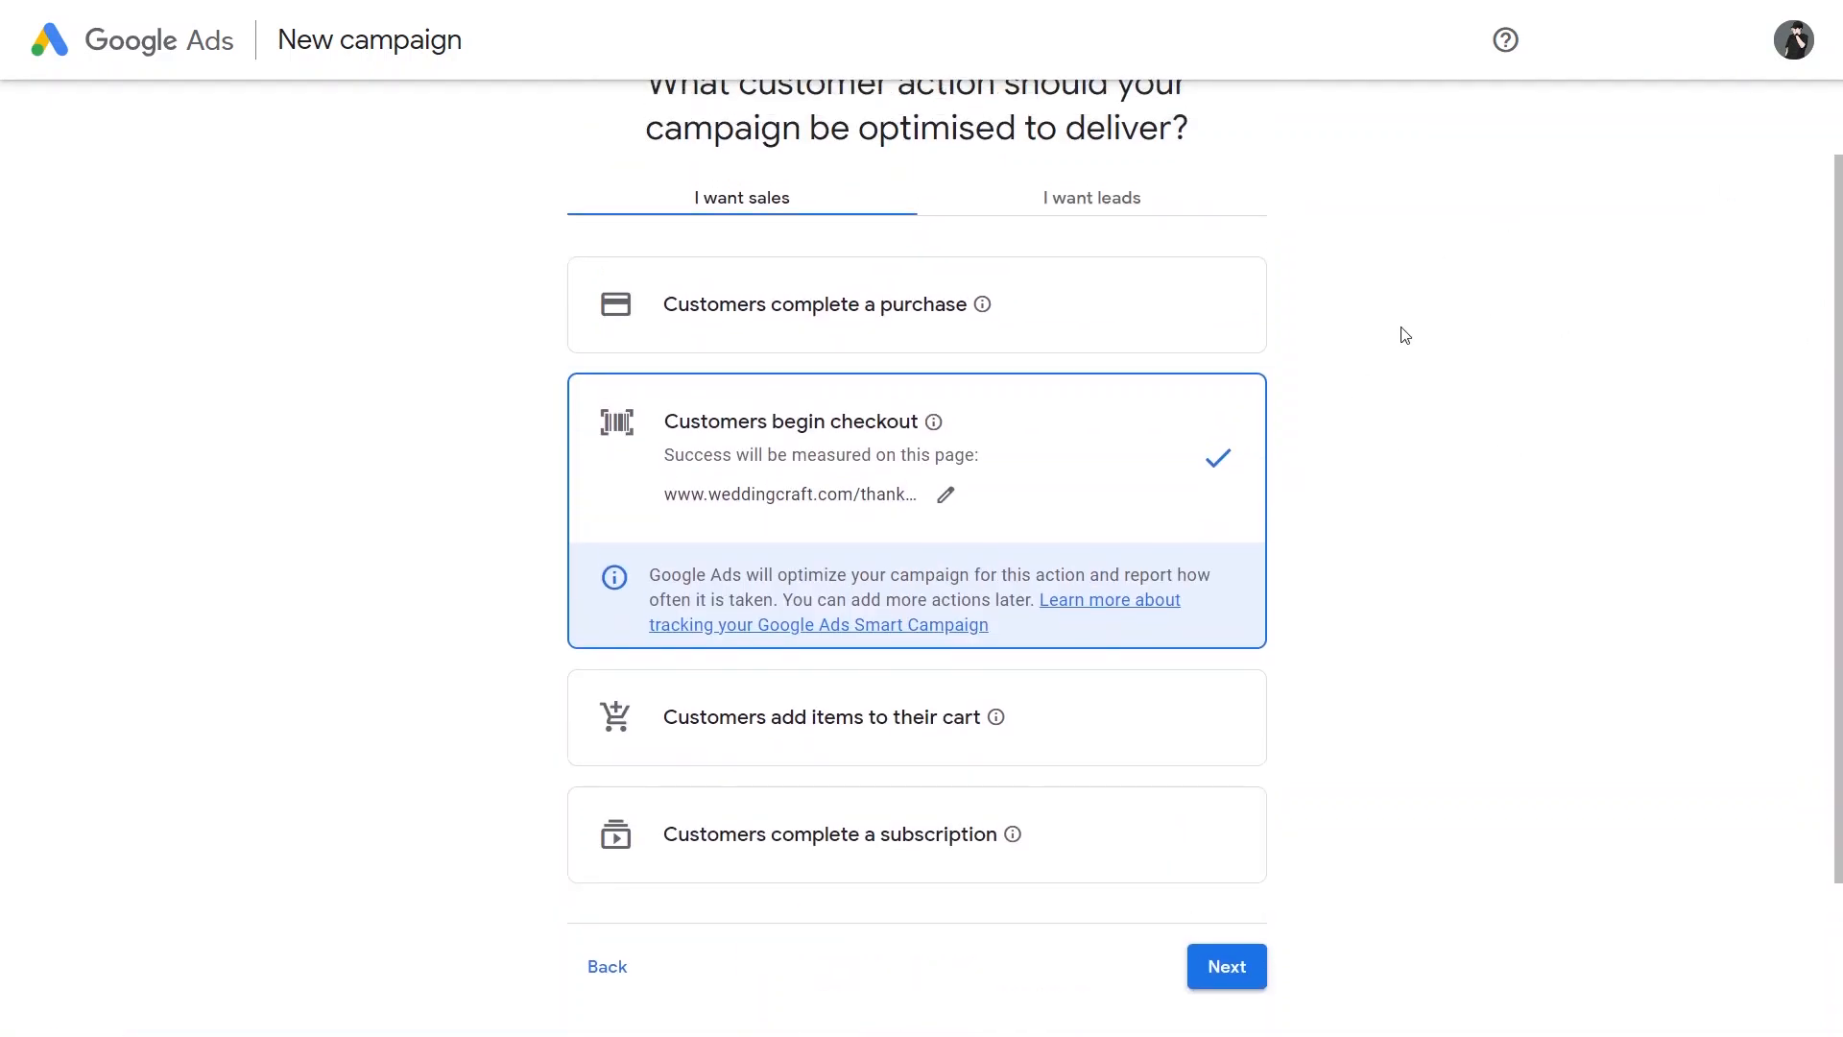
{"action": "left_click", "coordinate": [1079, 307]}
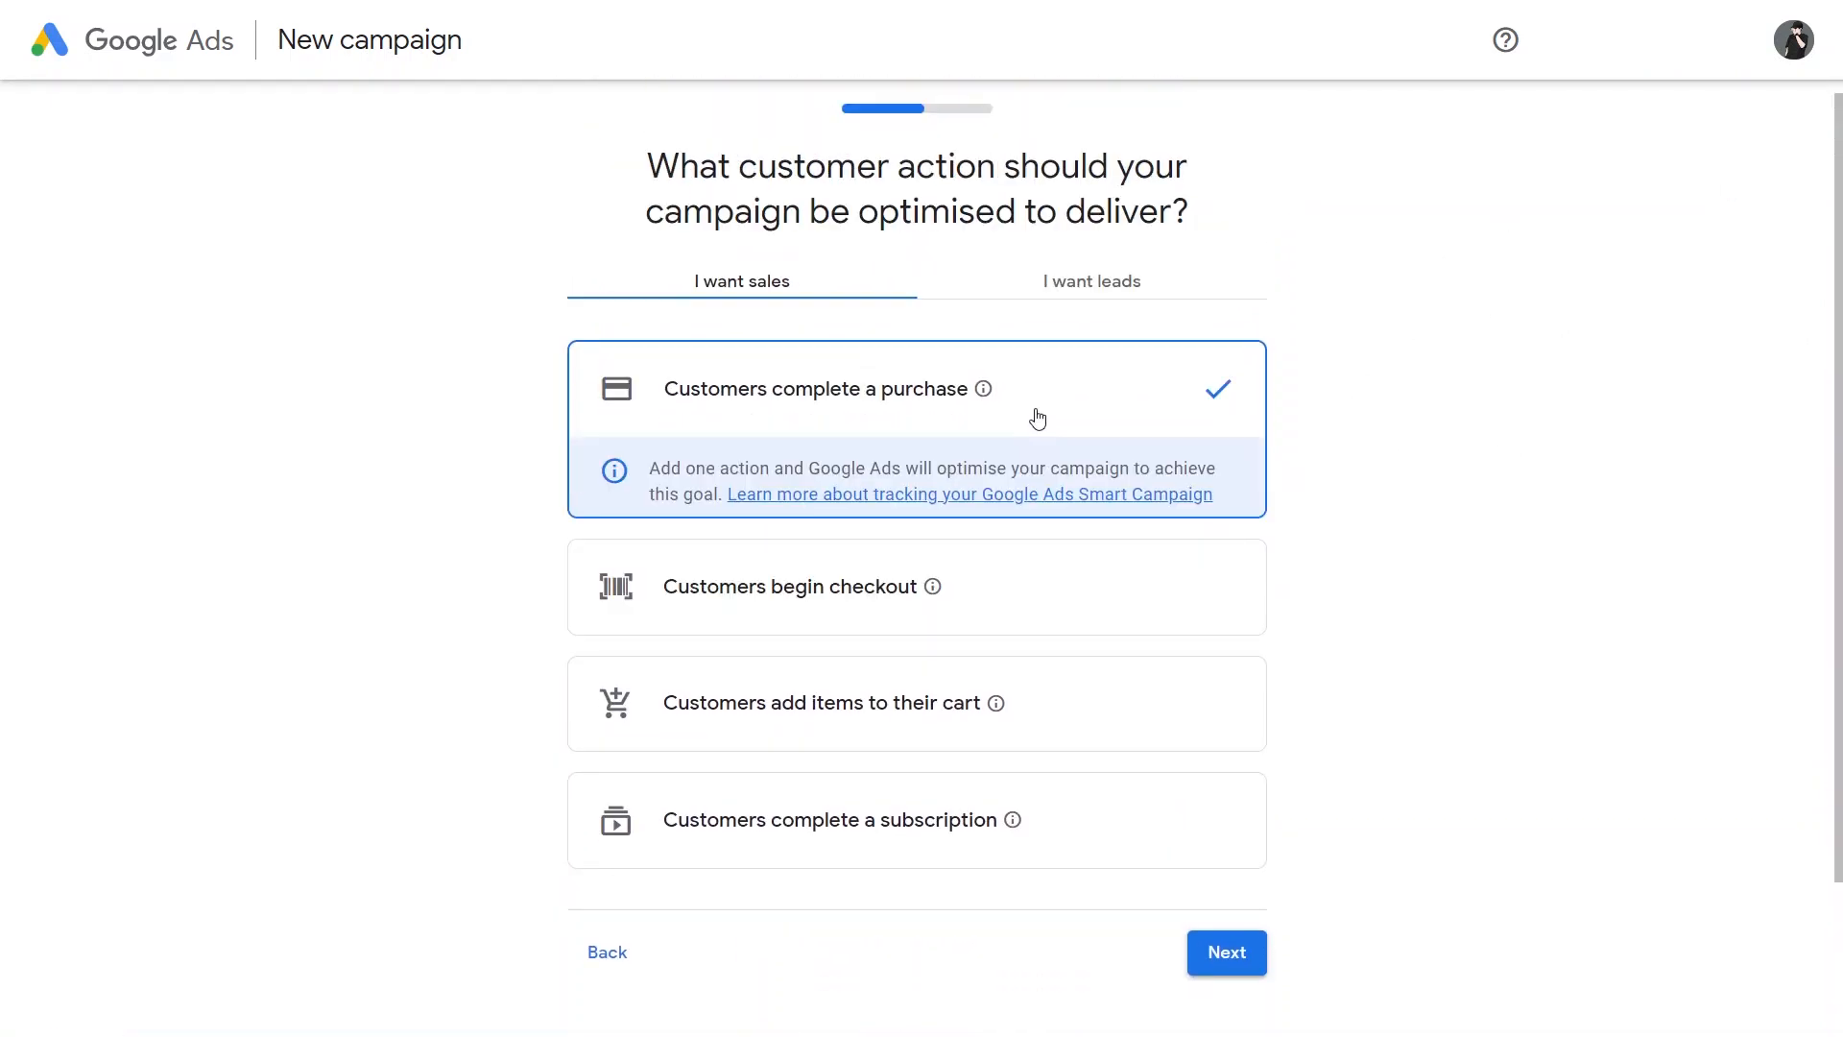
{"action": "left_click", "coordinate": [990, 422]}
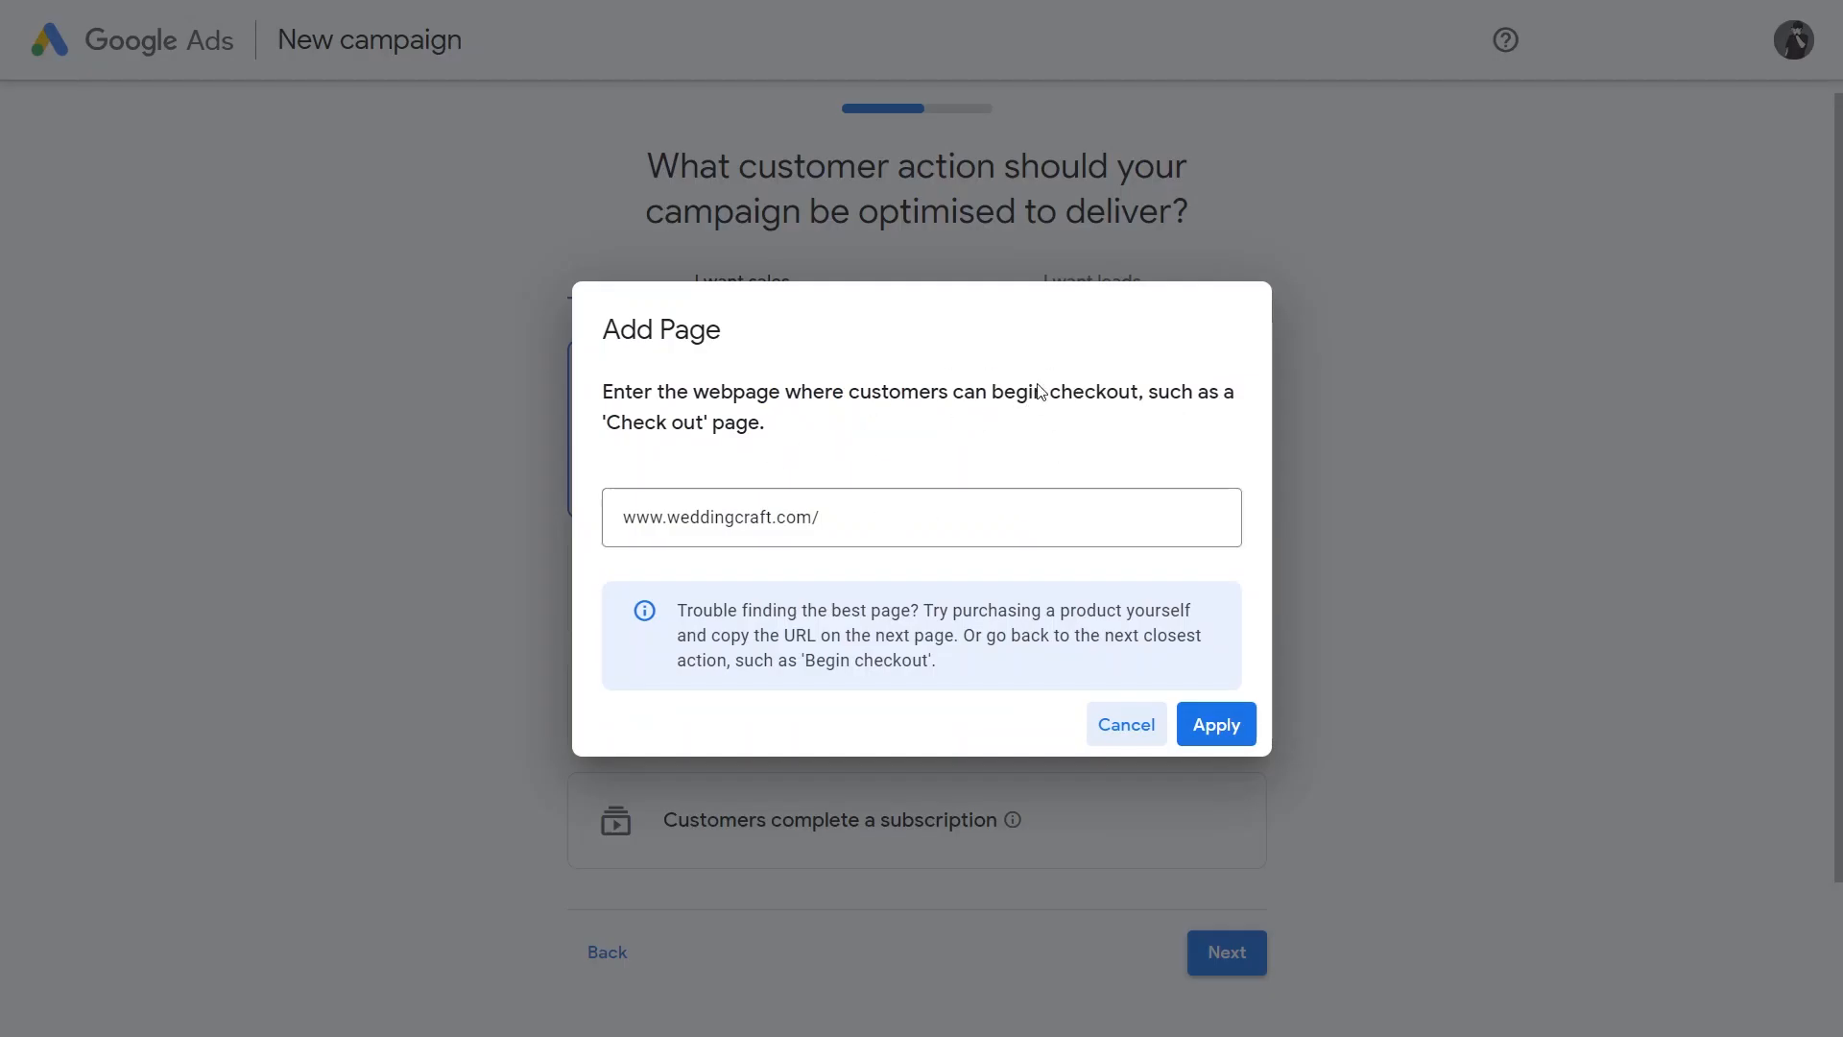
{"action": "left_click", "coordinate": [875, 527]}
{"action": "type", "text": "thank you"}
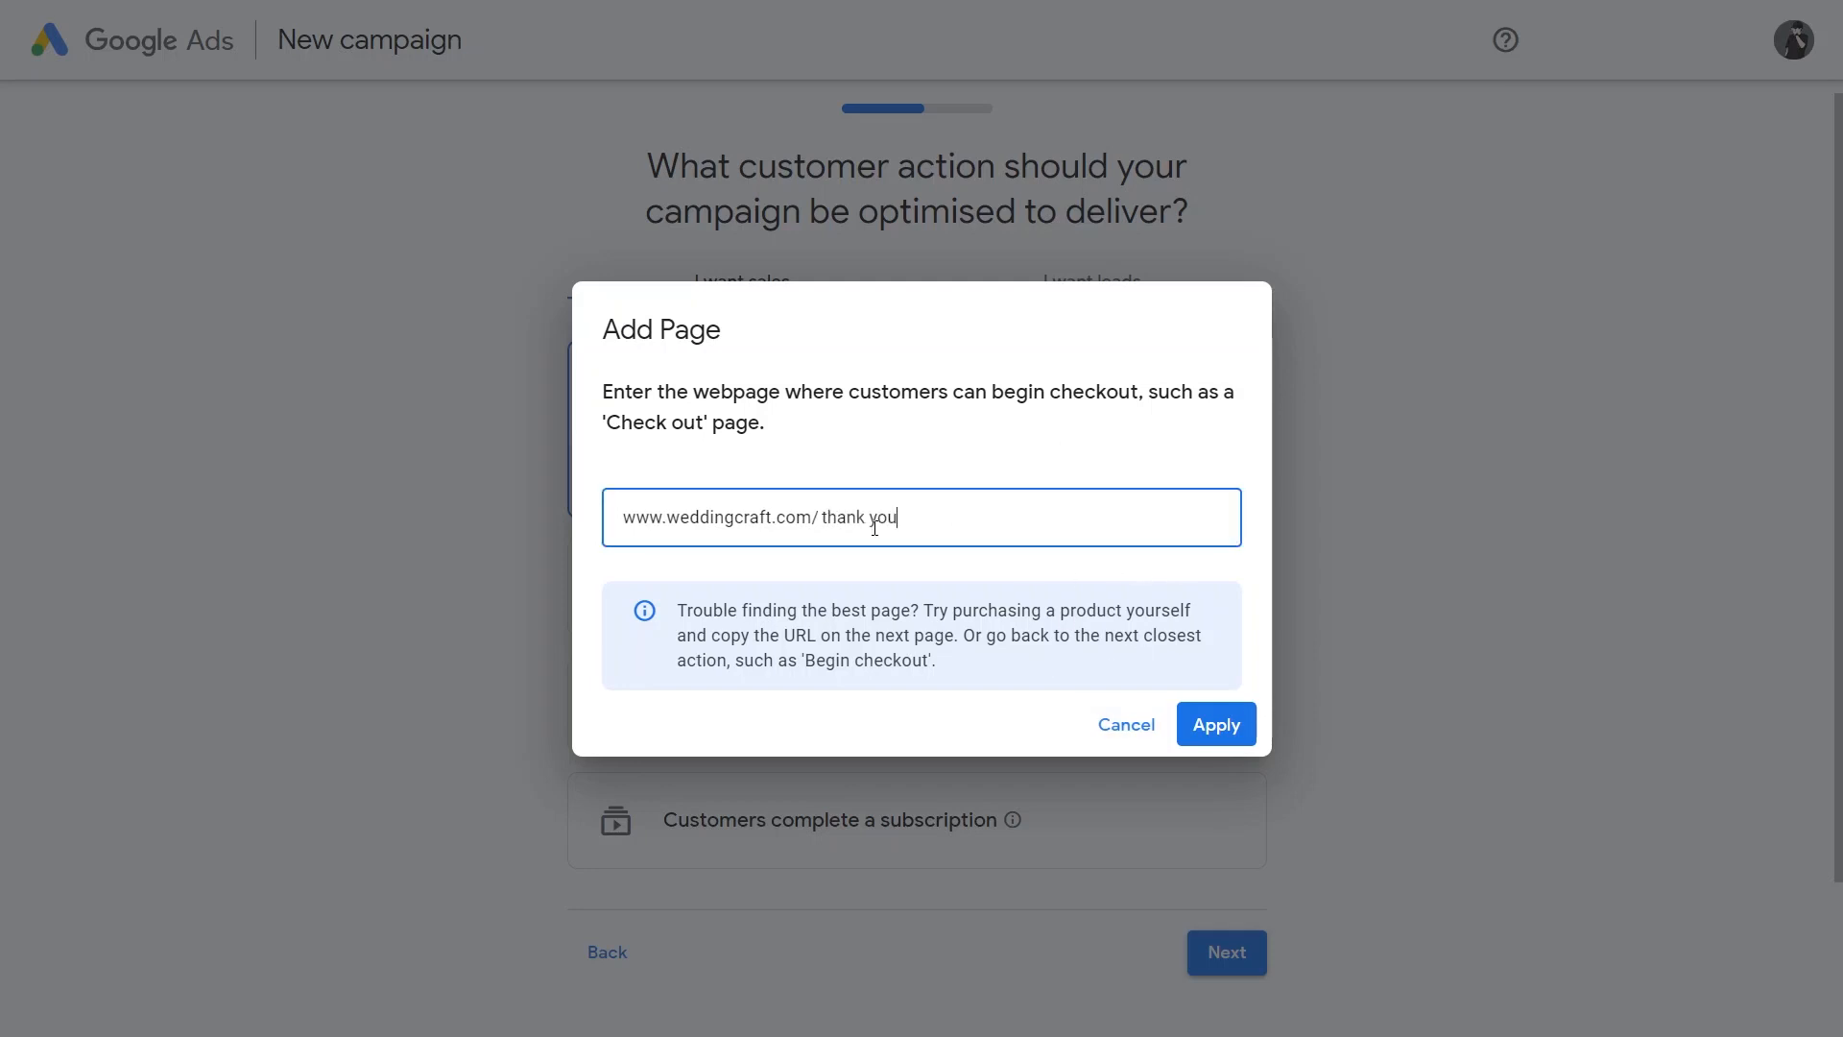
{"action": "left_click", "coordinate": [875, 527]}
{"action": "key", "text": "BackSpace"}
{"action": "type", "text": "-"}
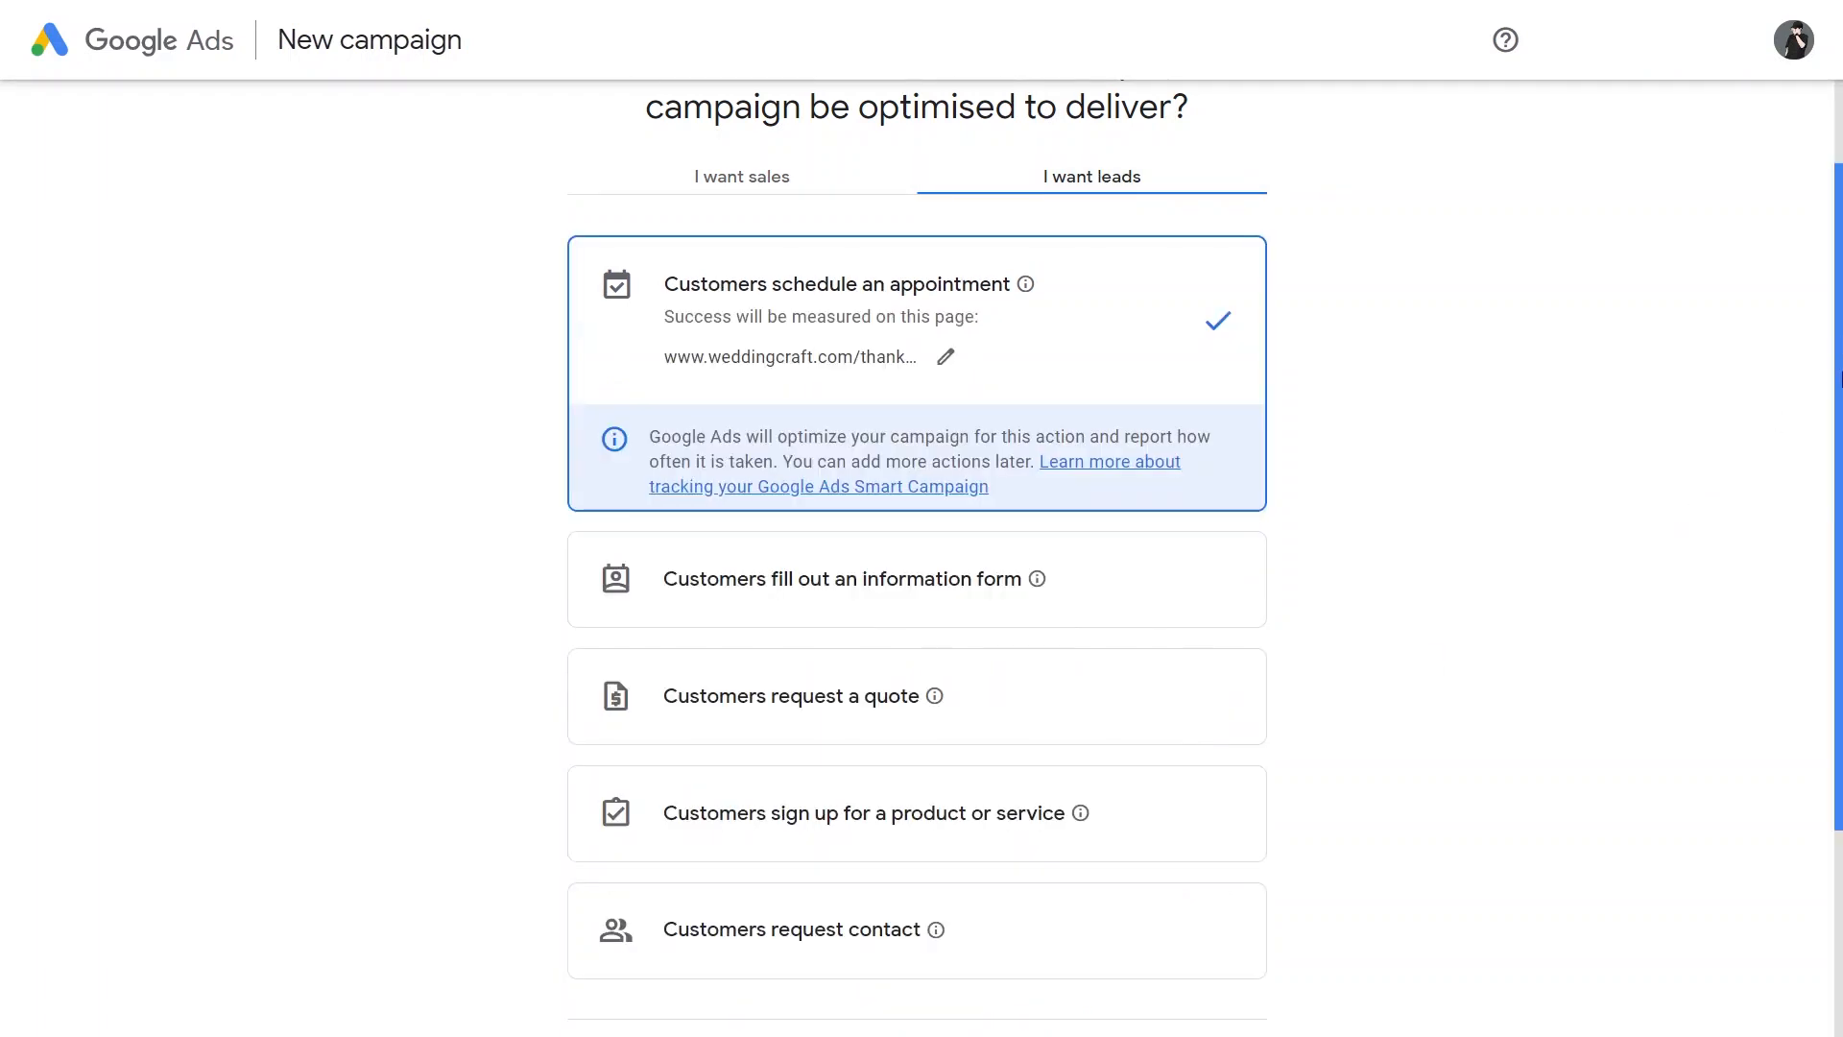
{"action": "left_click_drag", "start_coordinate": [1840, 379], "coordinate": [1835, 586]}
{"action": "left_click", "coordinate": [1238, 773]}
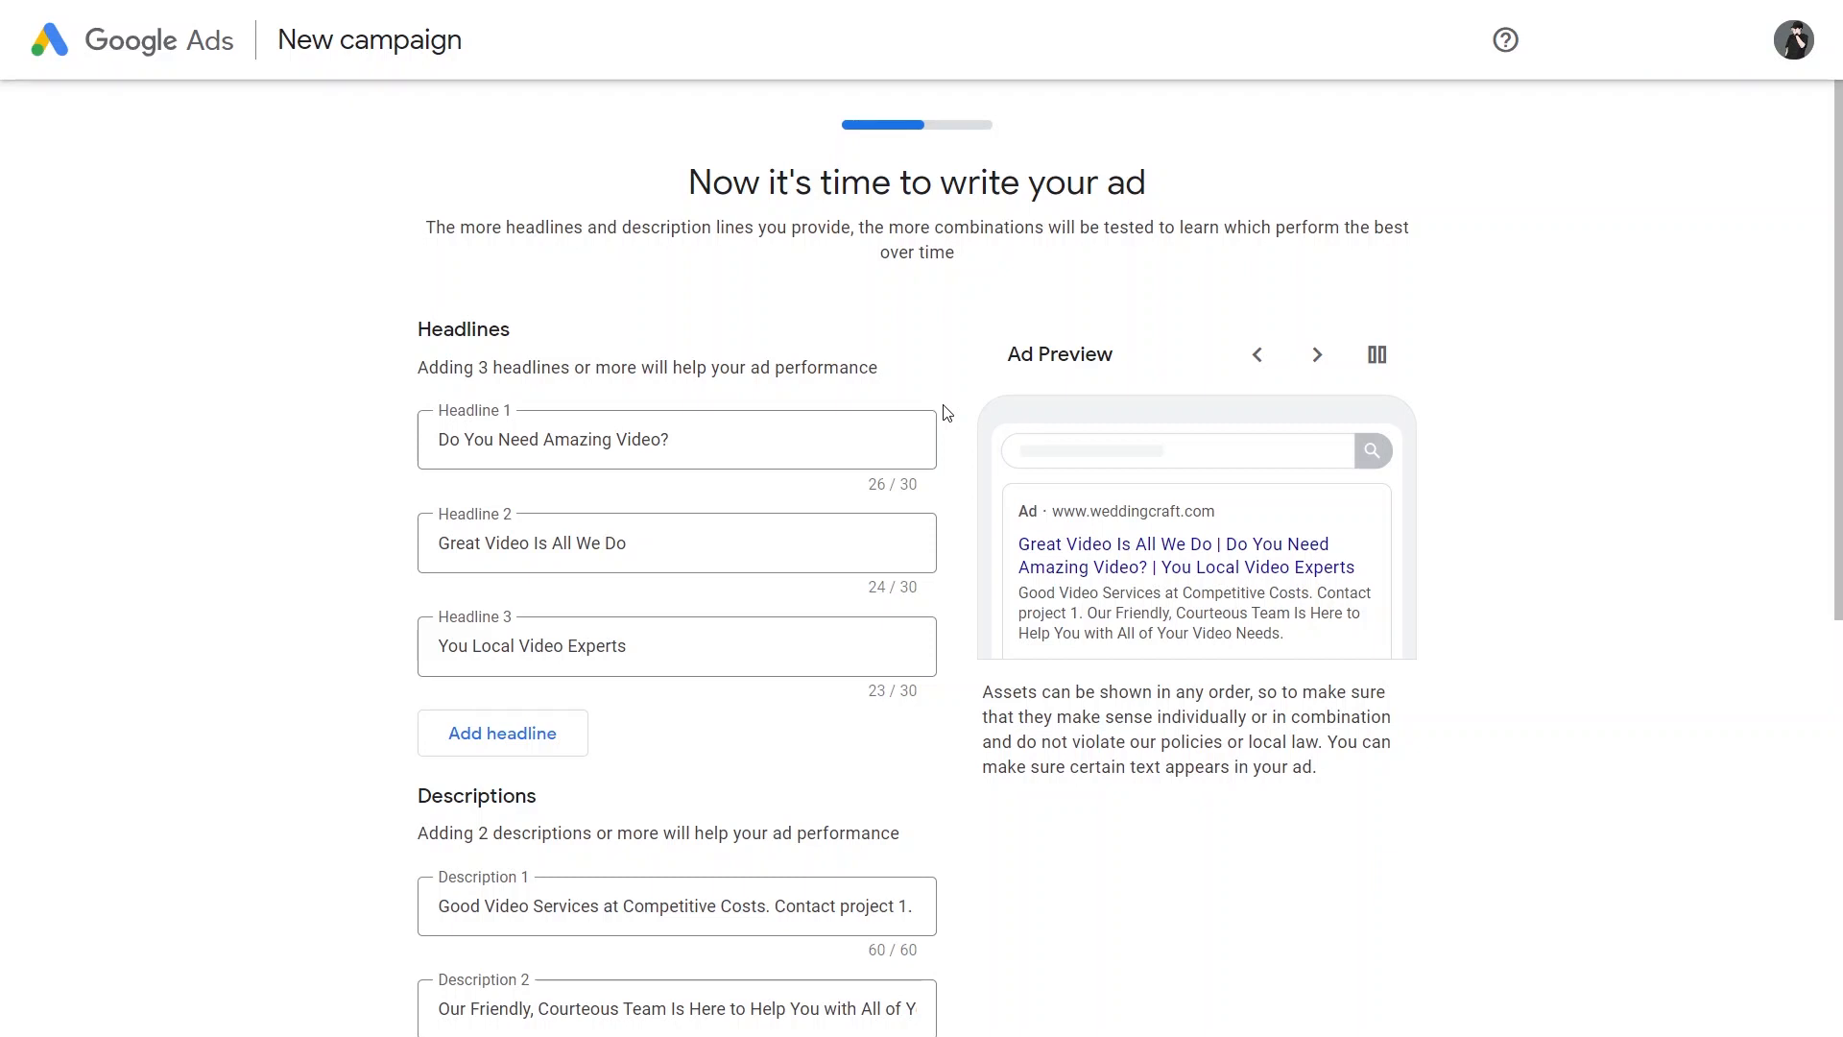
Step: Turn off the call button in the ad and accept the suggested headlines and descriptions
{"action": "scroll", "coordinate": [947, 413], "scroll_direction": "down", "scroll_amount": 7}
{"action": "left_click", "coordinate": [506, 568]}
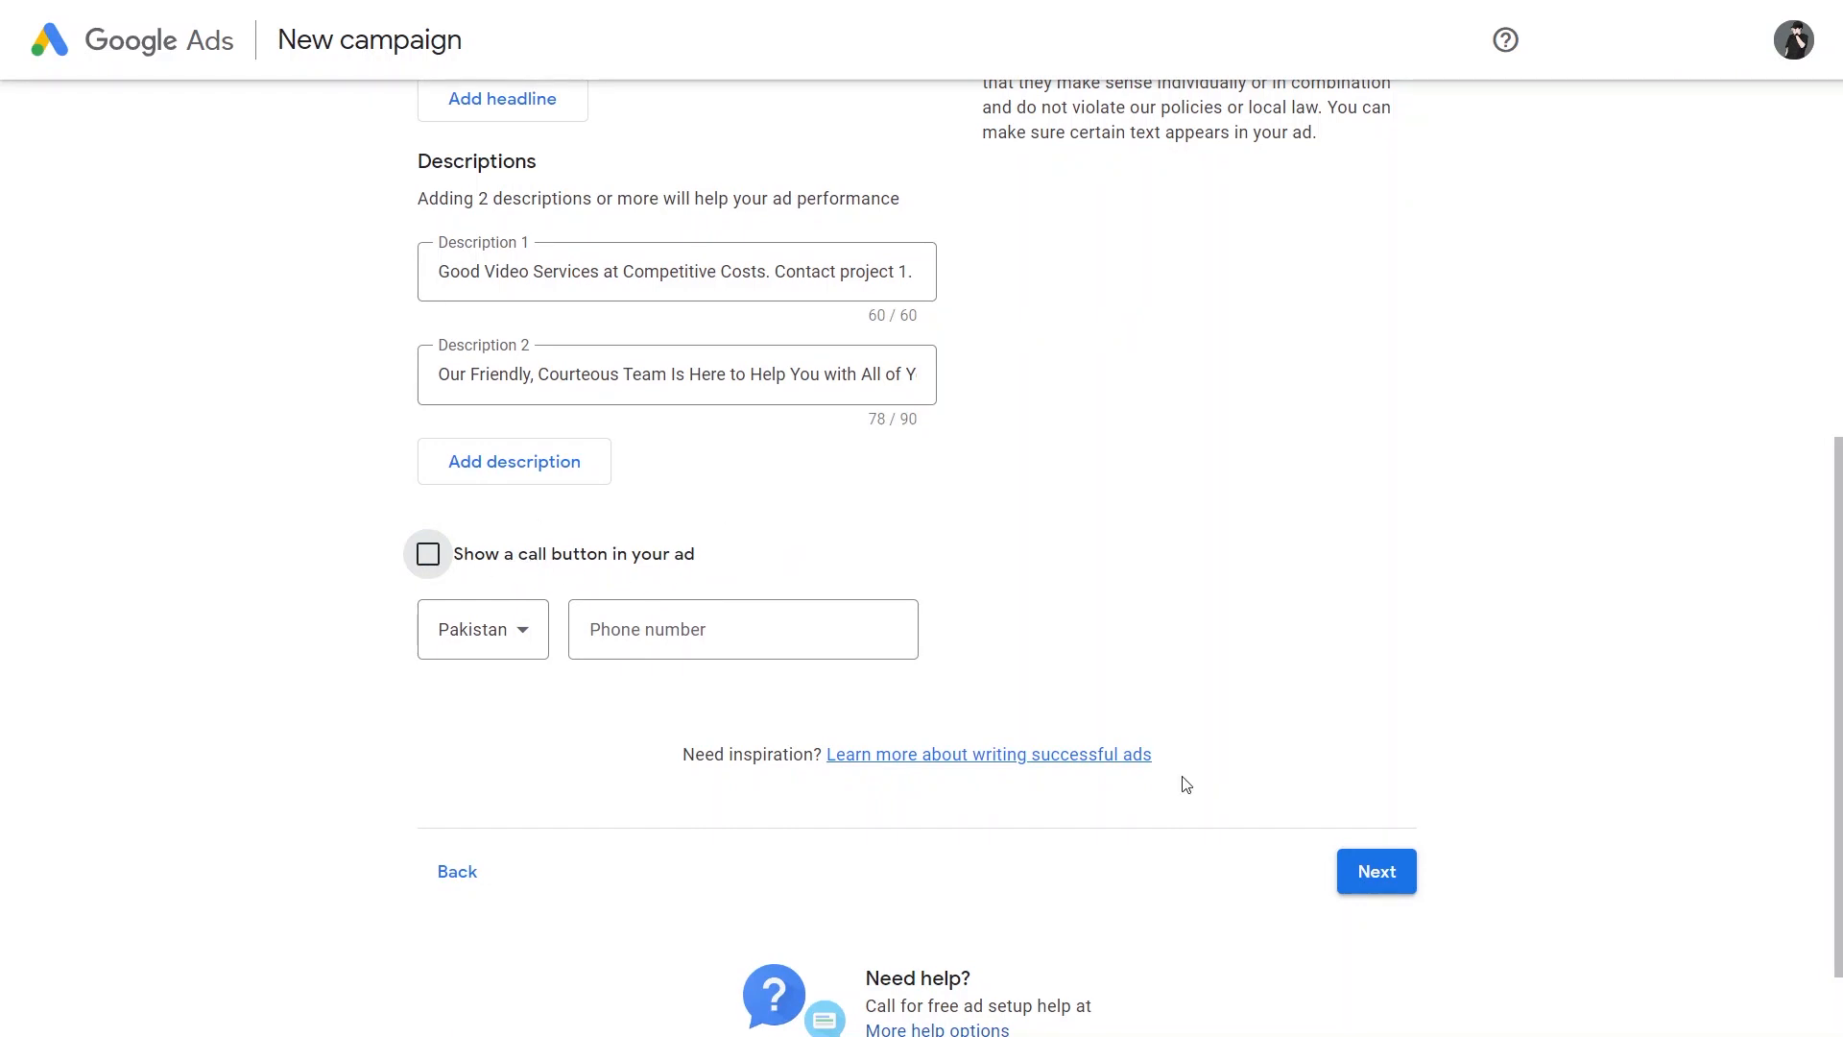
{"action": "left_click", "coordinate": [1363, 869]}
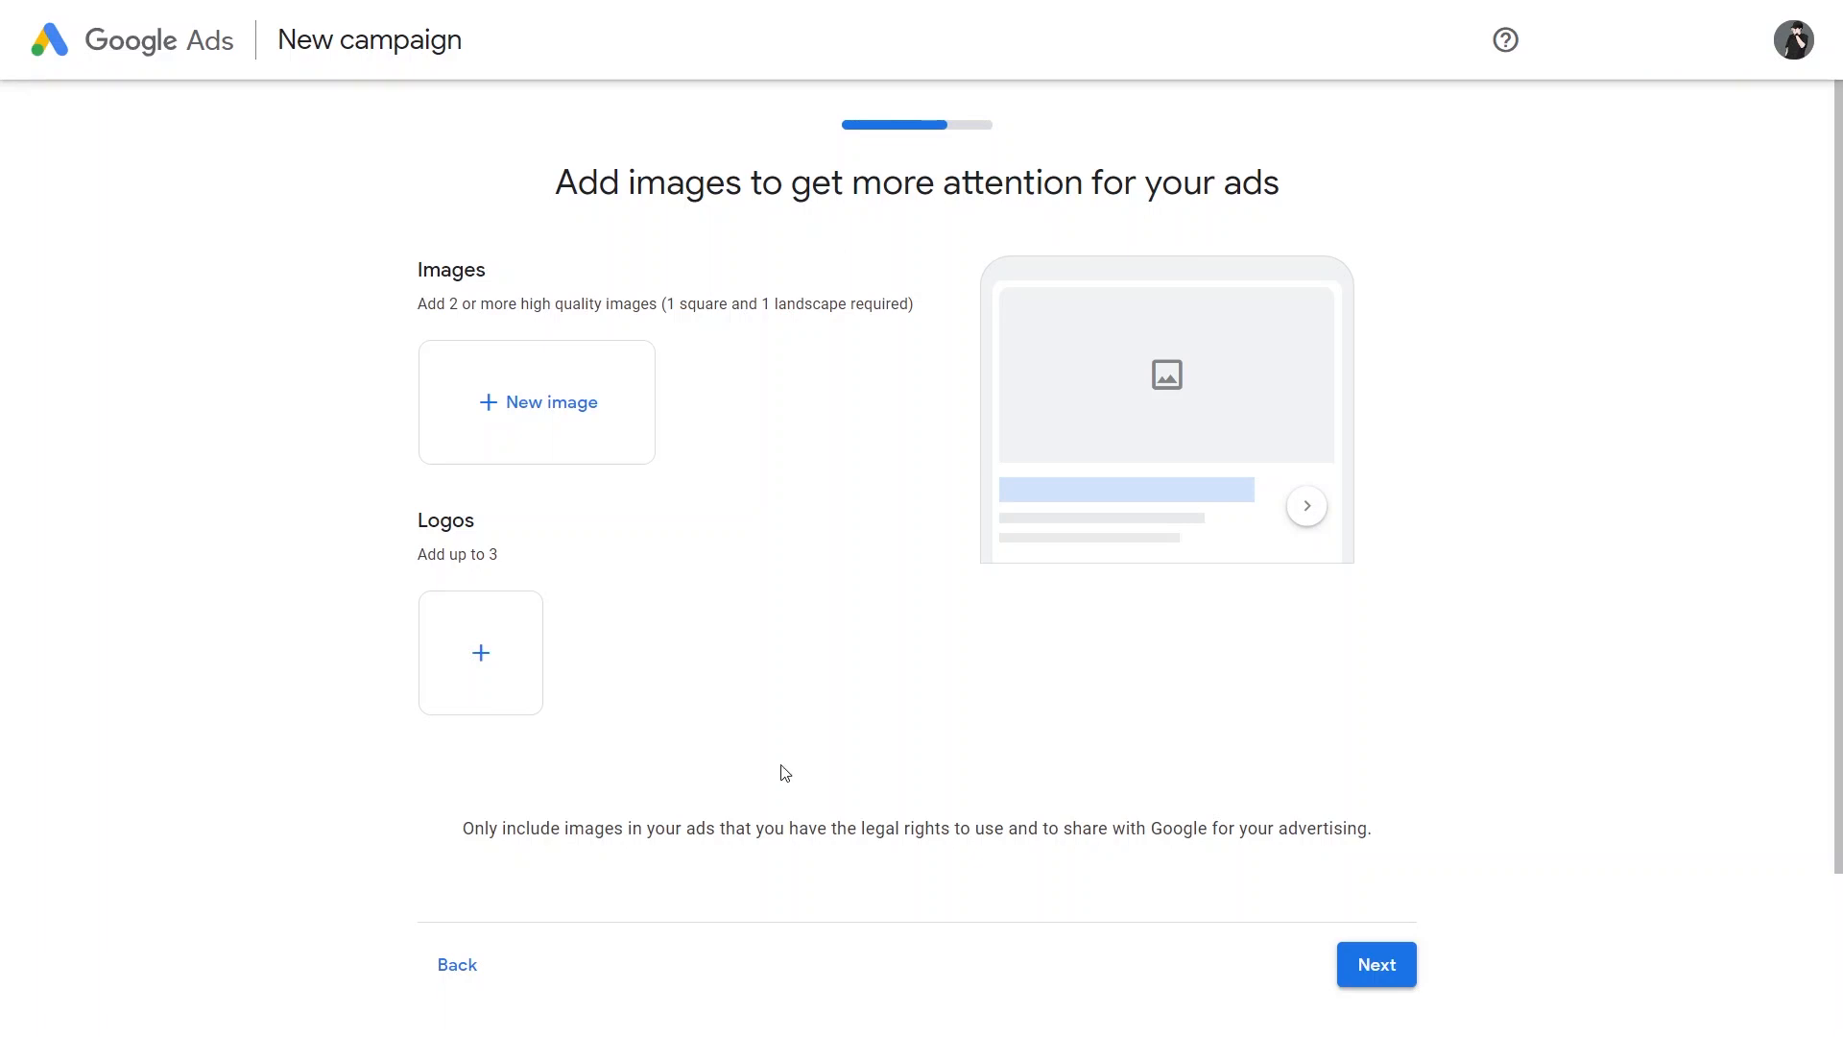
Step: Upload ad images from Downloads, including download (6).jpg, and use the Binance gift card picture in landscape and square ratios
{"action": "left_click", "coordinate": [537, 403]}
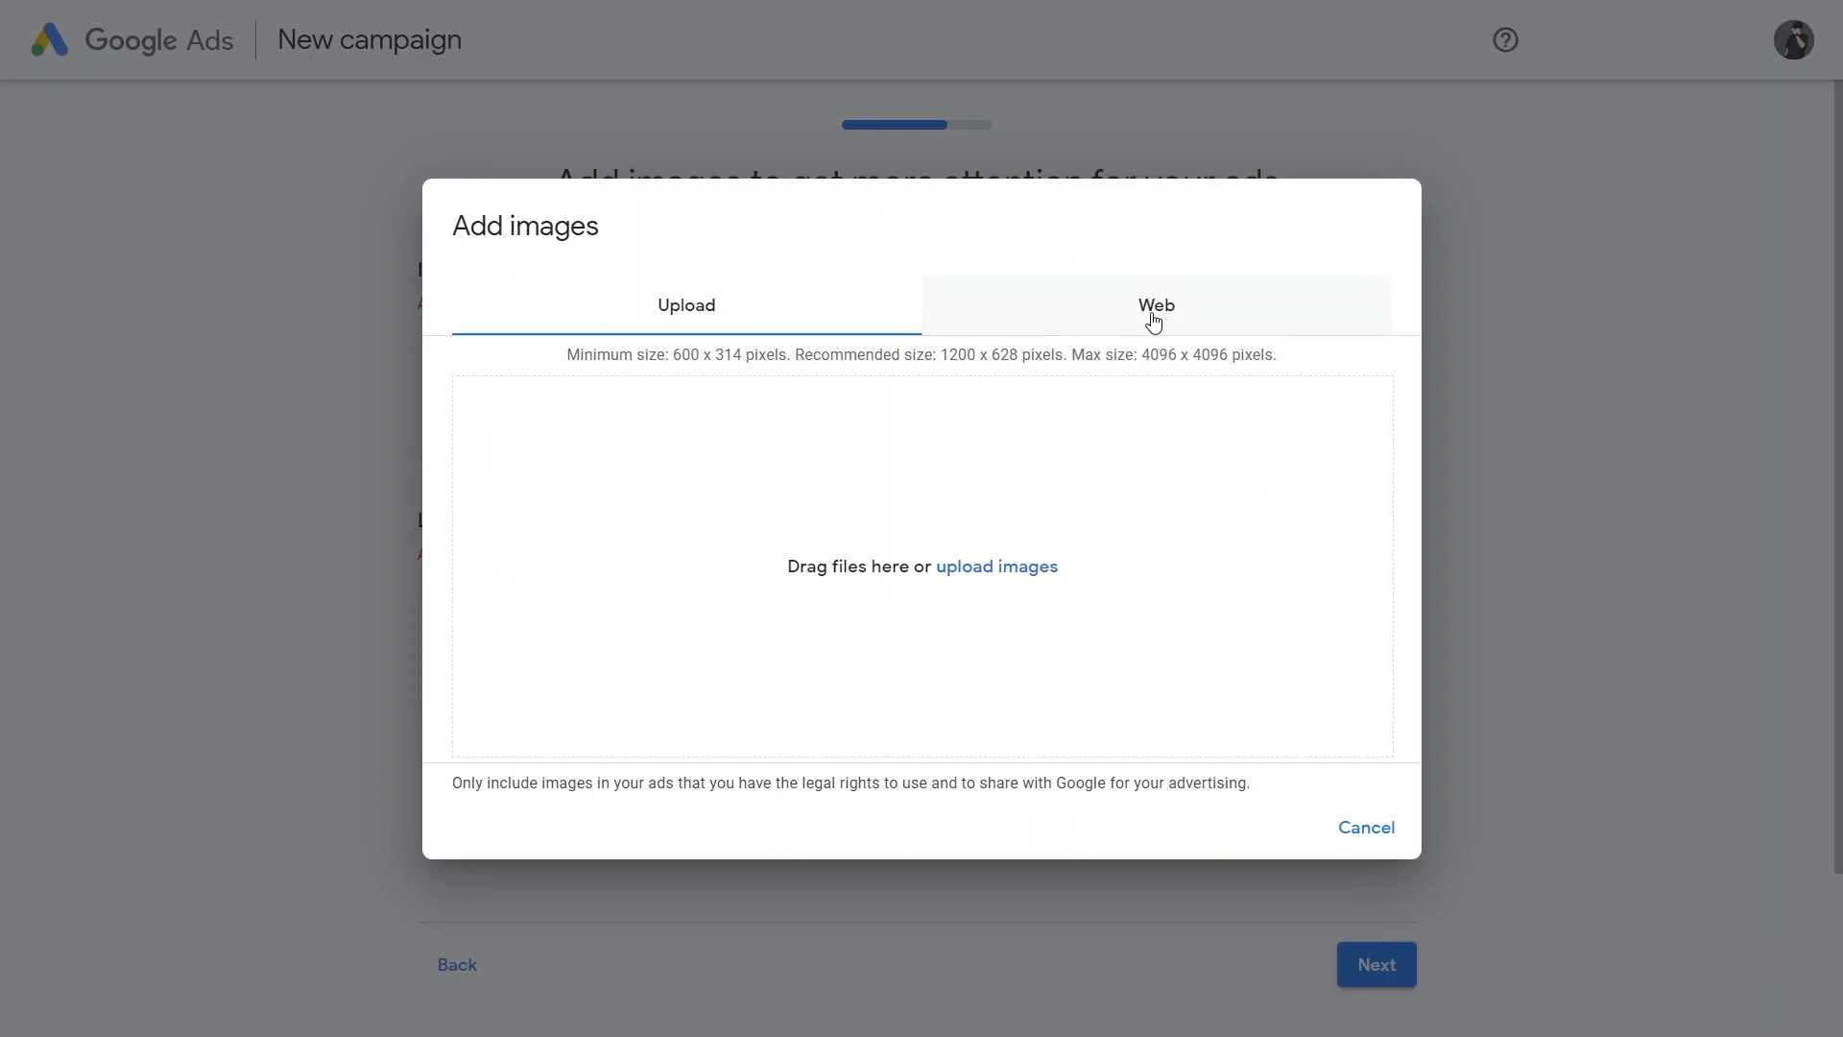
{"action": "left_click", "coordinate": [1153, 307]}
{"action": "left_click", "coordinate": [996, 567]}
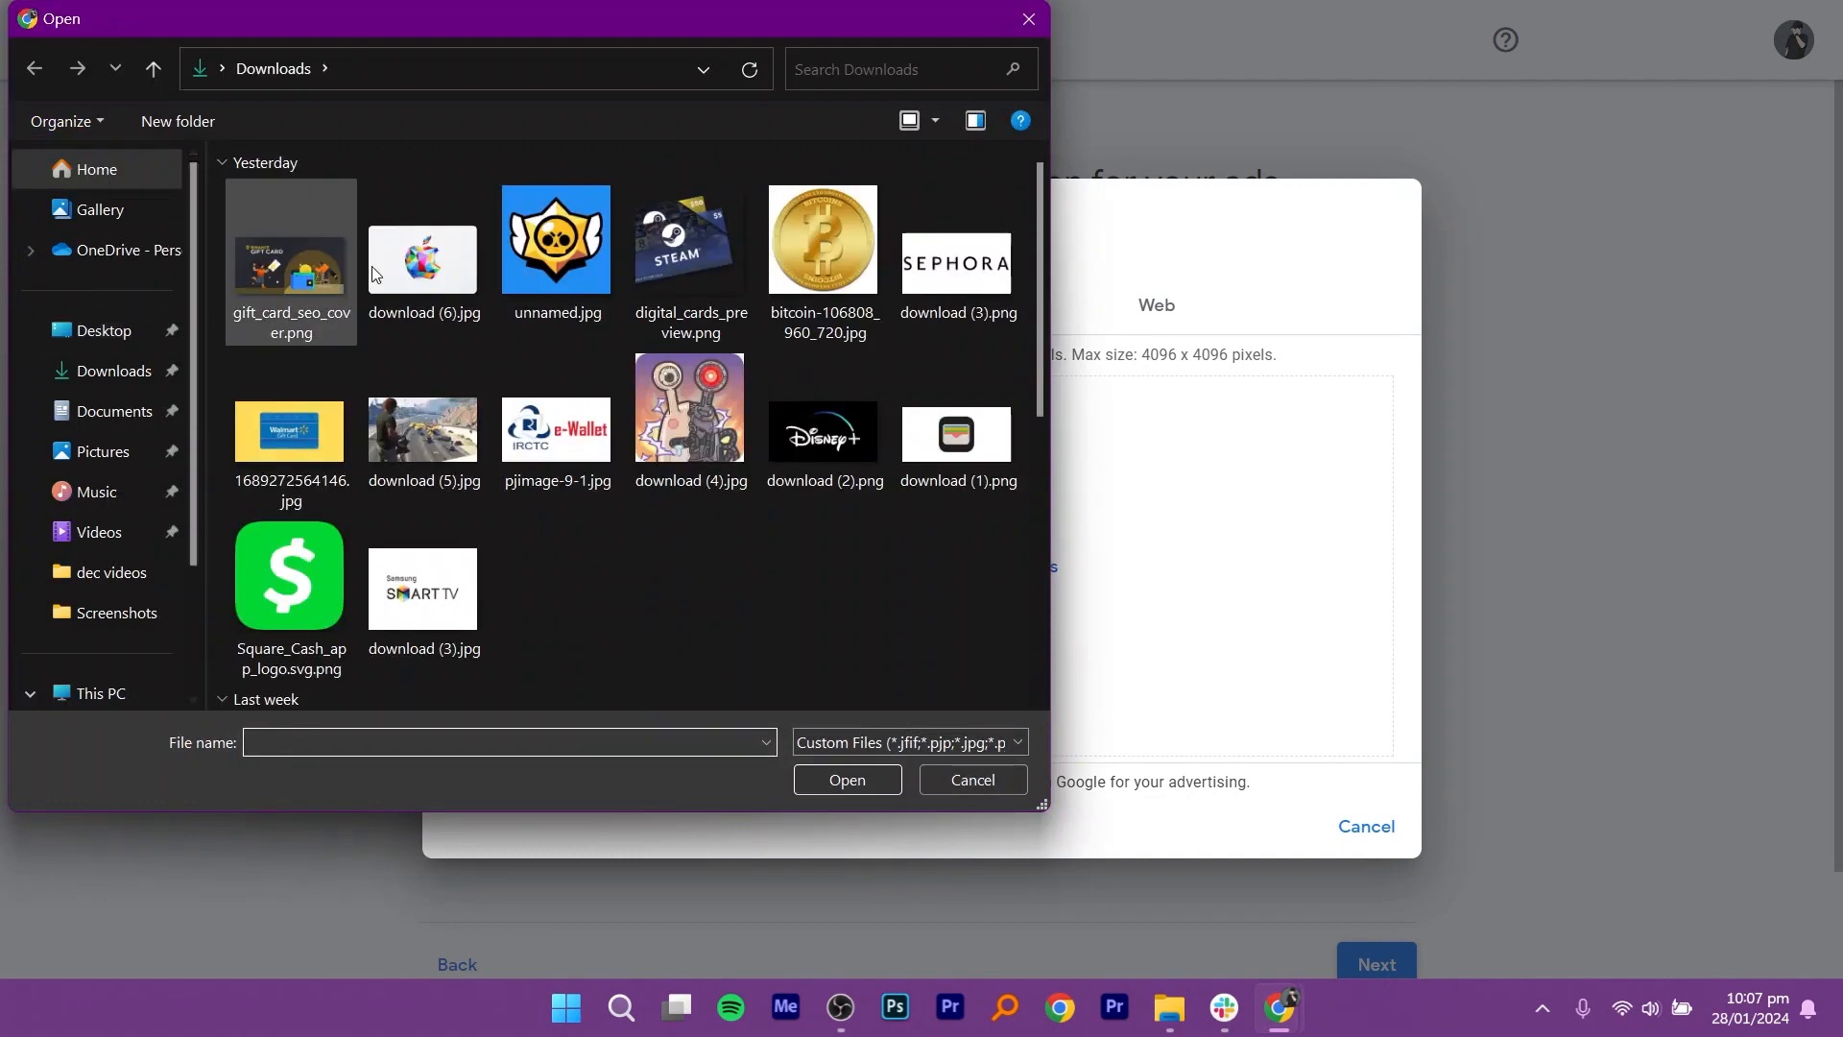
{"action": "left_click", "coordinate": [423, 261]}
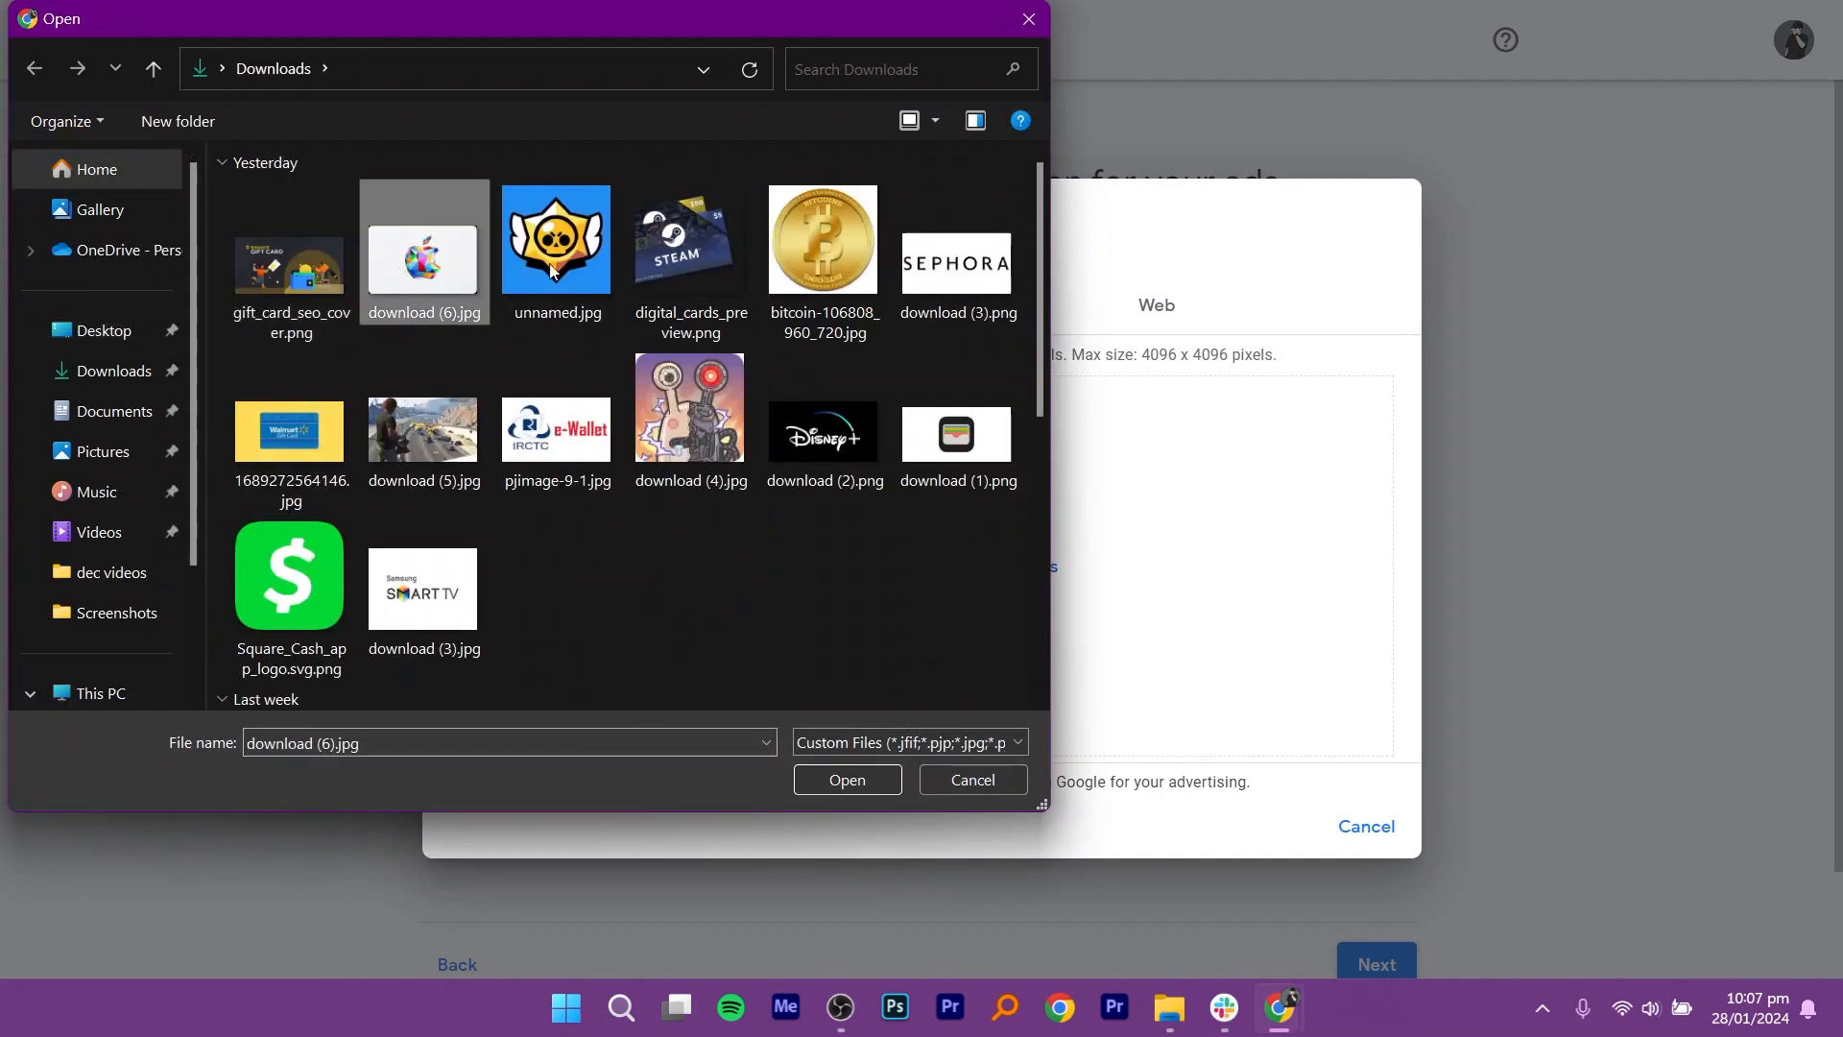
{"action": "left_click", "coordinate": [860, 791]}
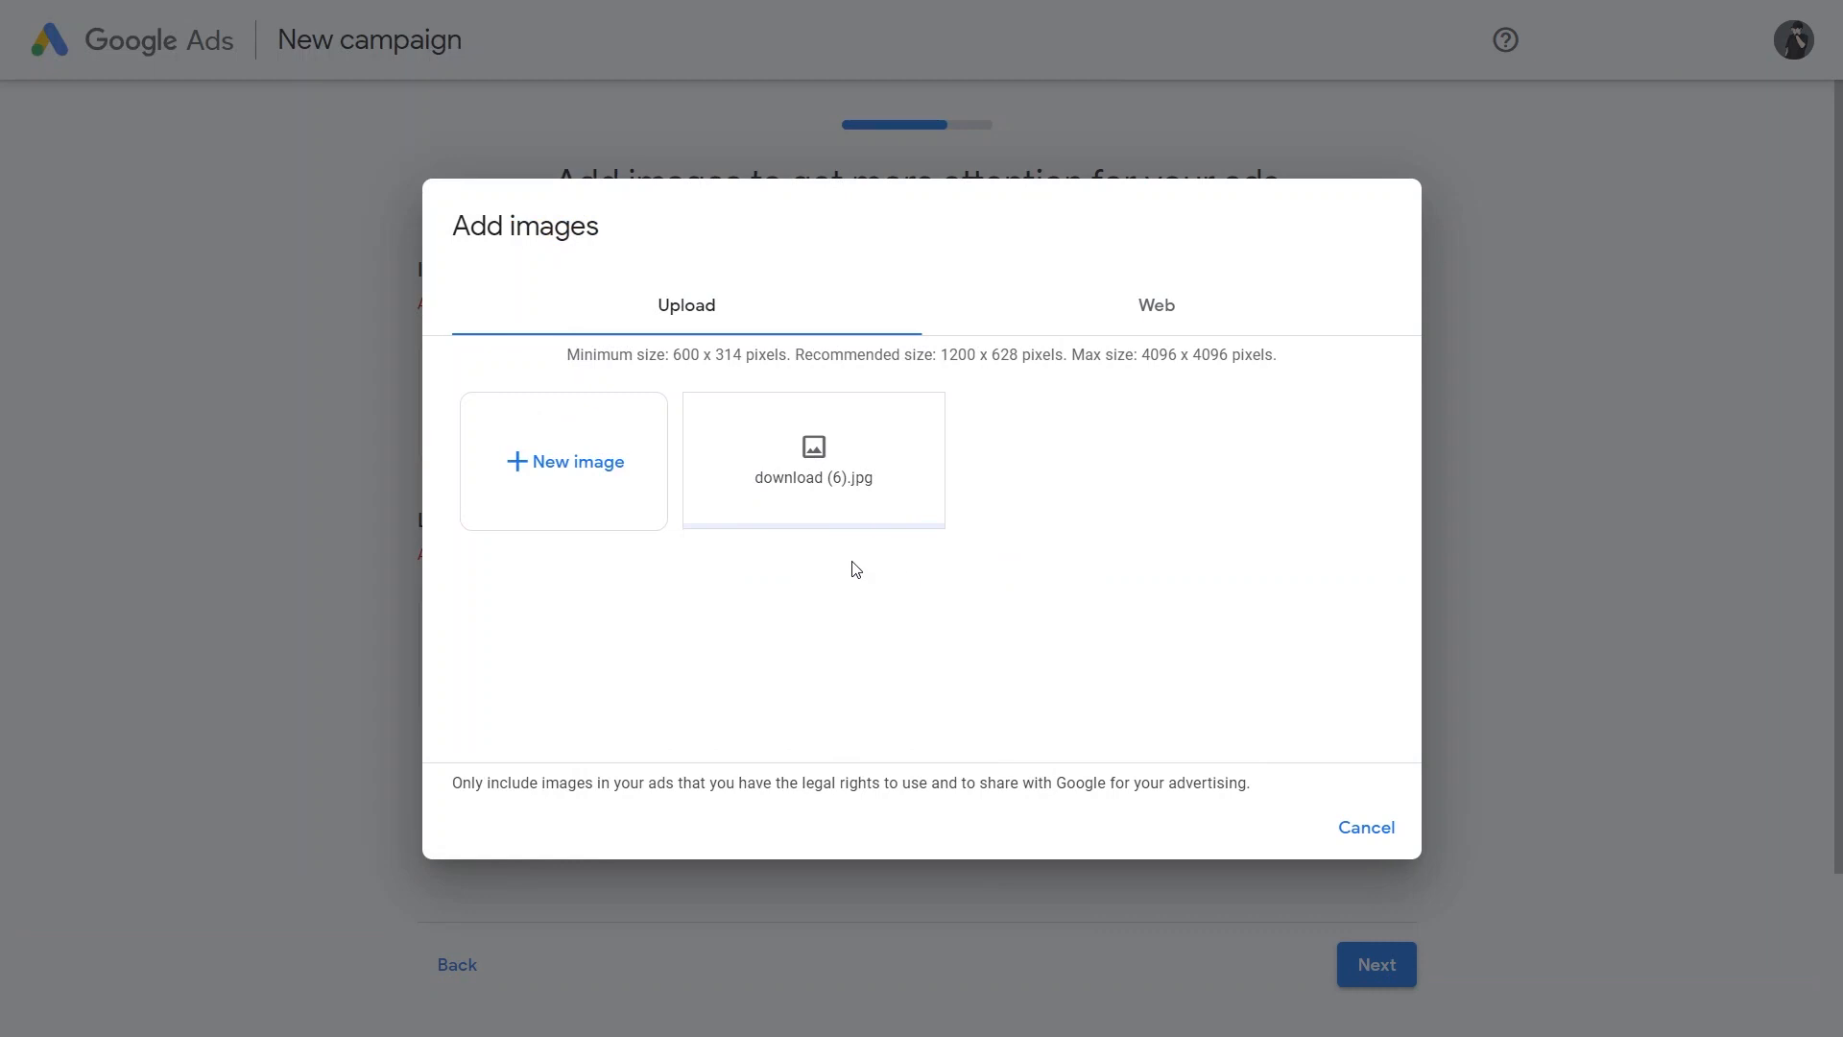
{"action": "left_click", "coordinate": [1406, 758]}
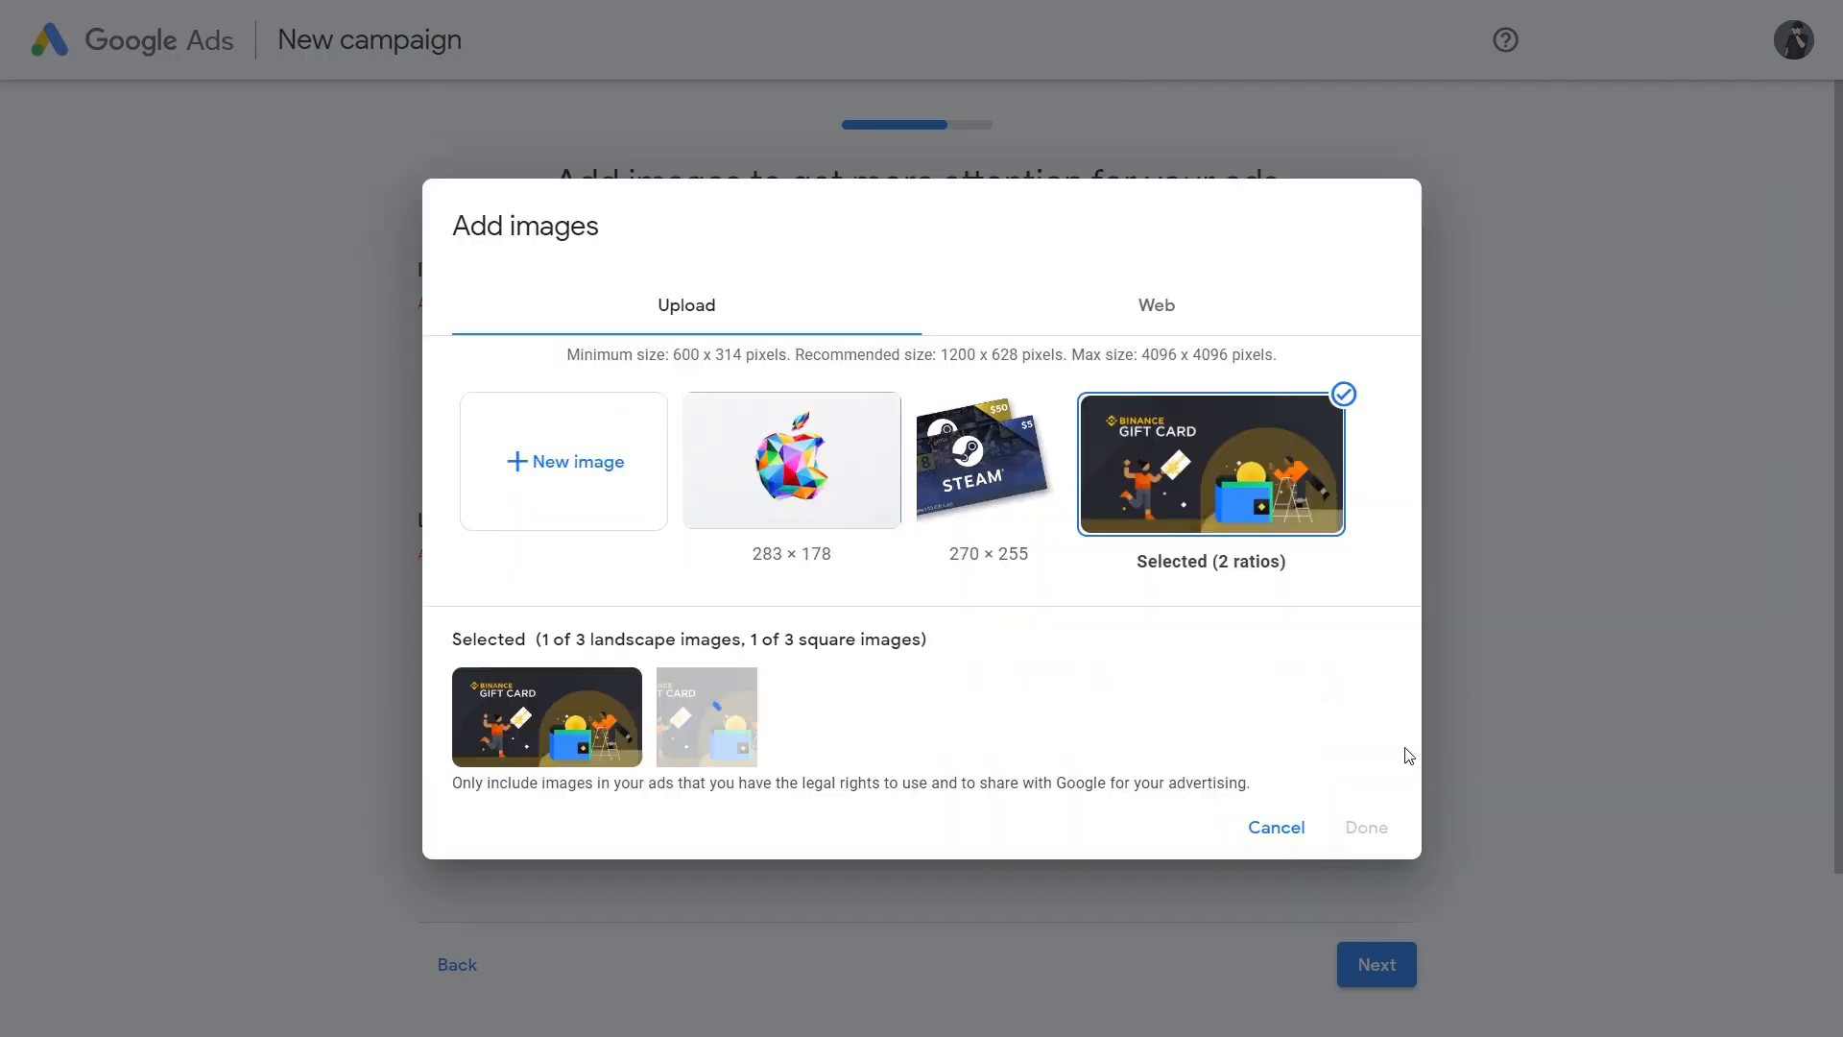
Step: Upload download (4).jpg from Downloads as the logo and continue past the ad images
{"action": "left_click", "coordinate": [1028, 568]}
{"action": "left_click", "coordinate": [672, 407]}
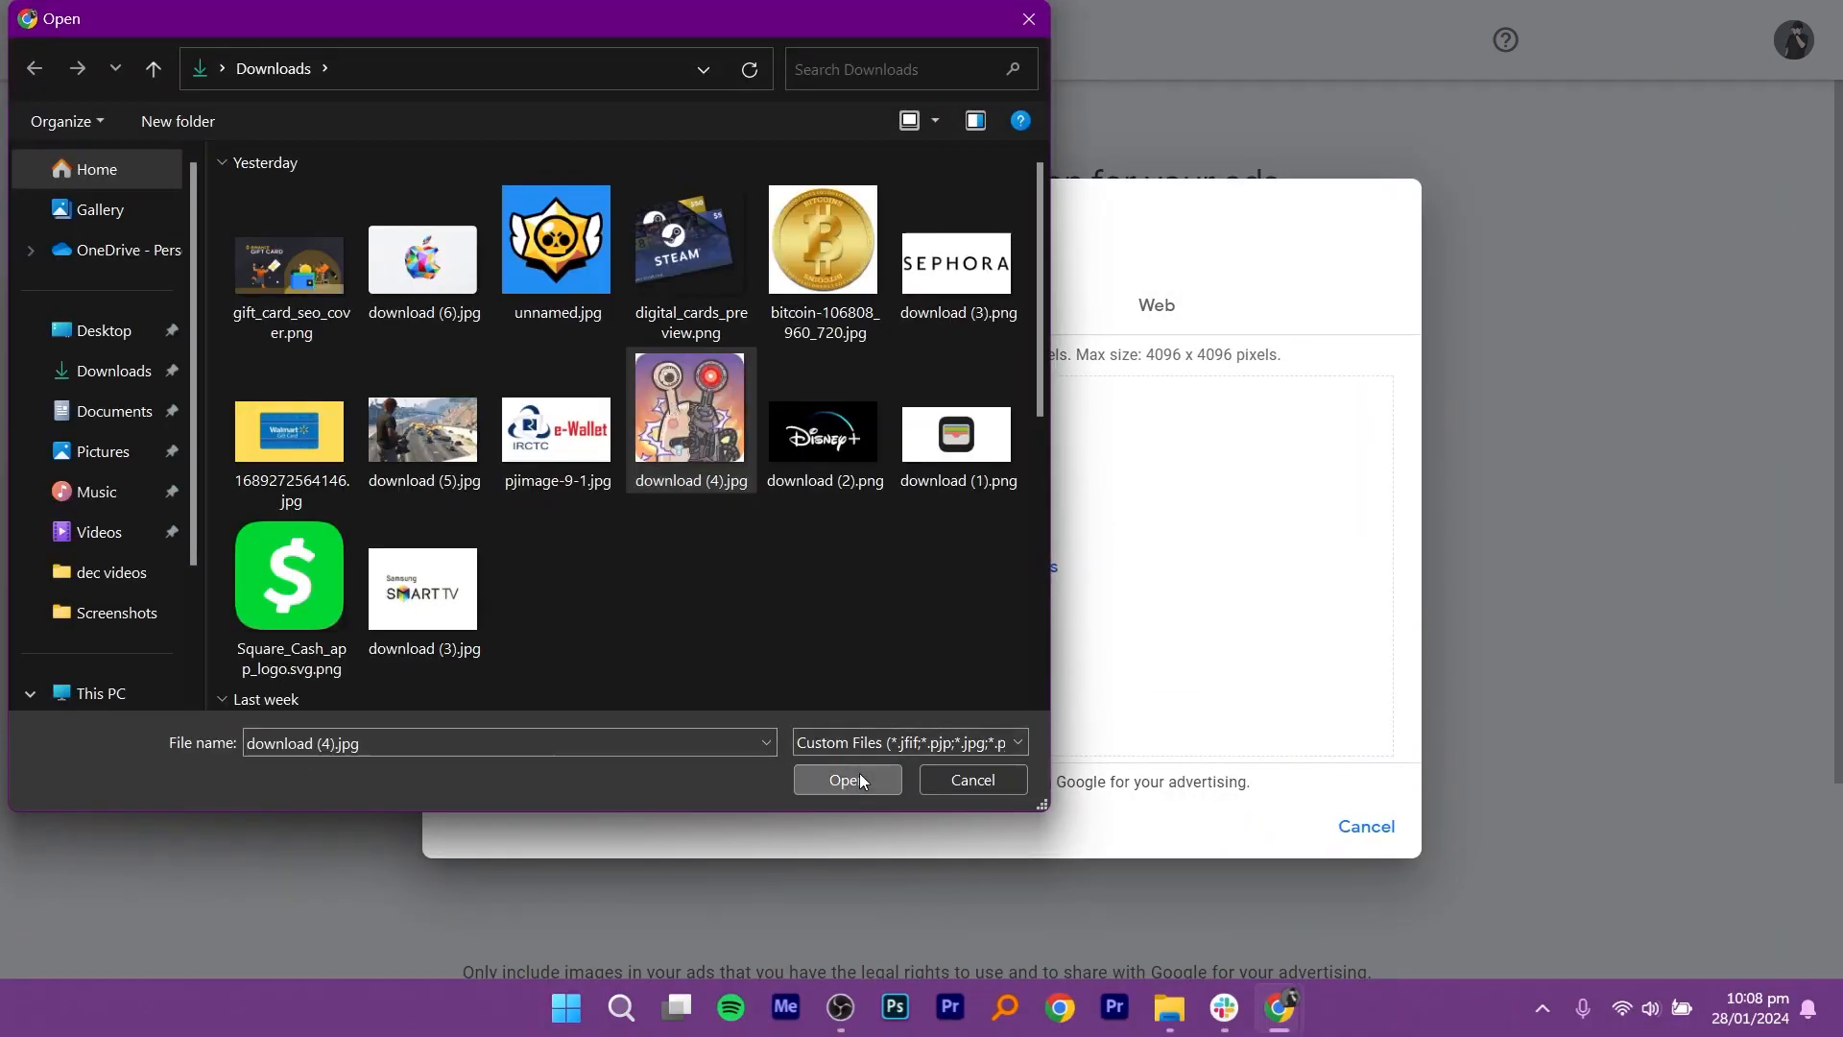
{"action": "left_click", "coordinate": [859, 778]}
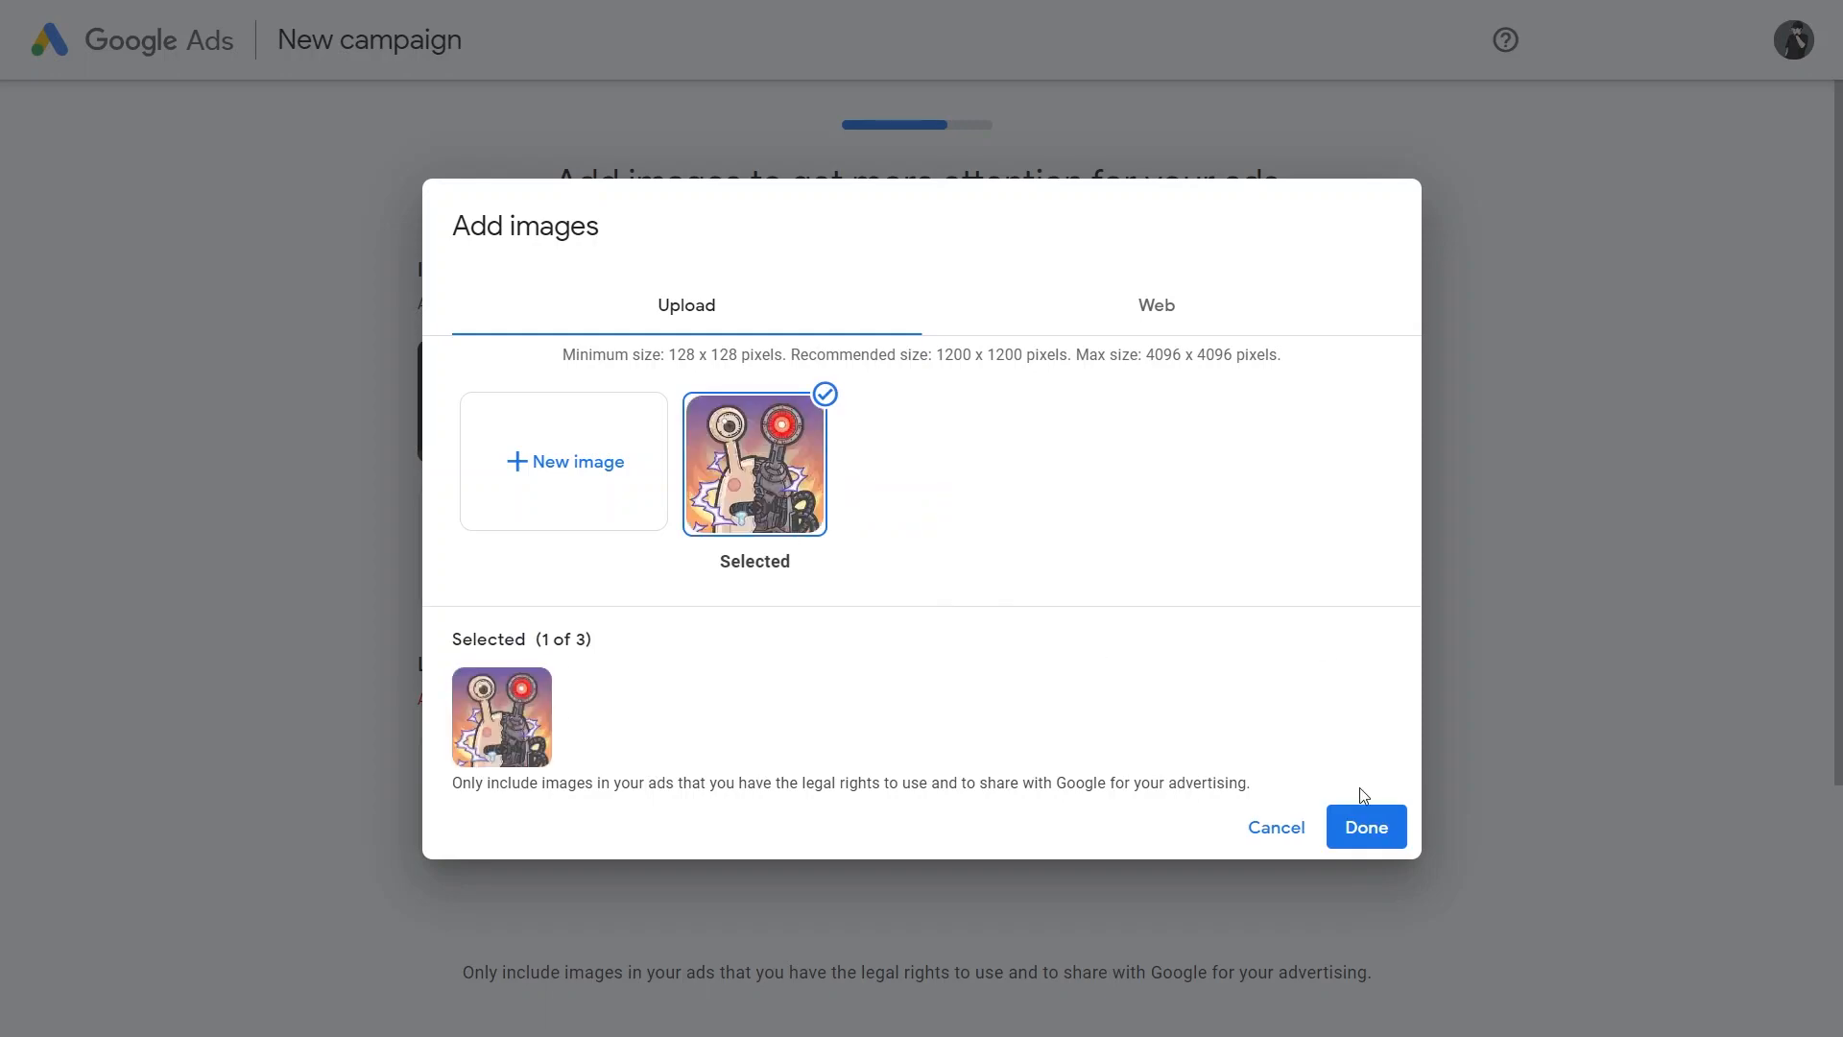
{"action": "left_click", "coordinate": [1367, 826]}
{"action": "scroll", "coordinate": [1823, 631], "scroll_direction": "down", "scroll_amount": 3}
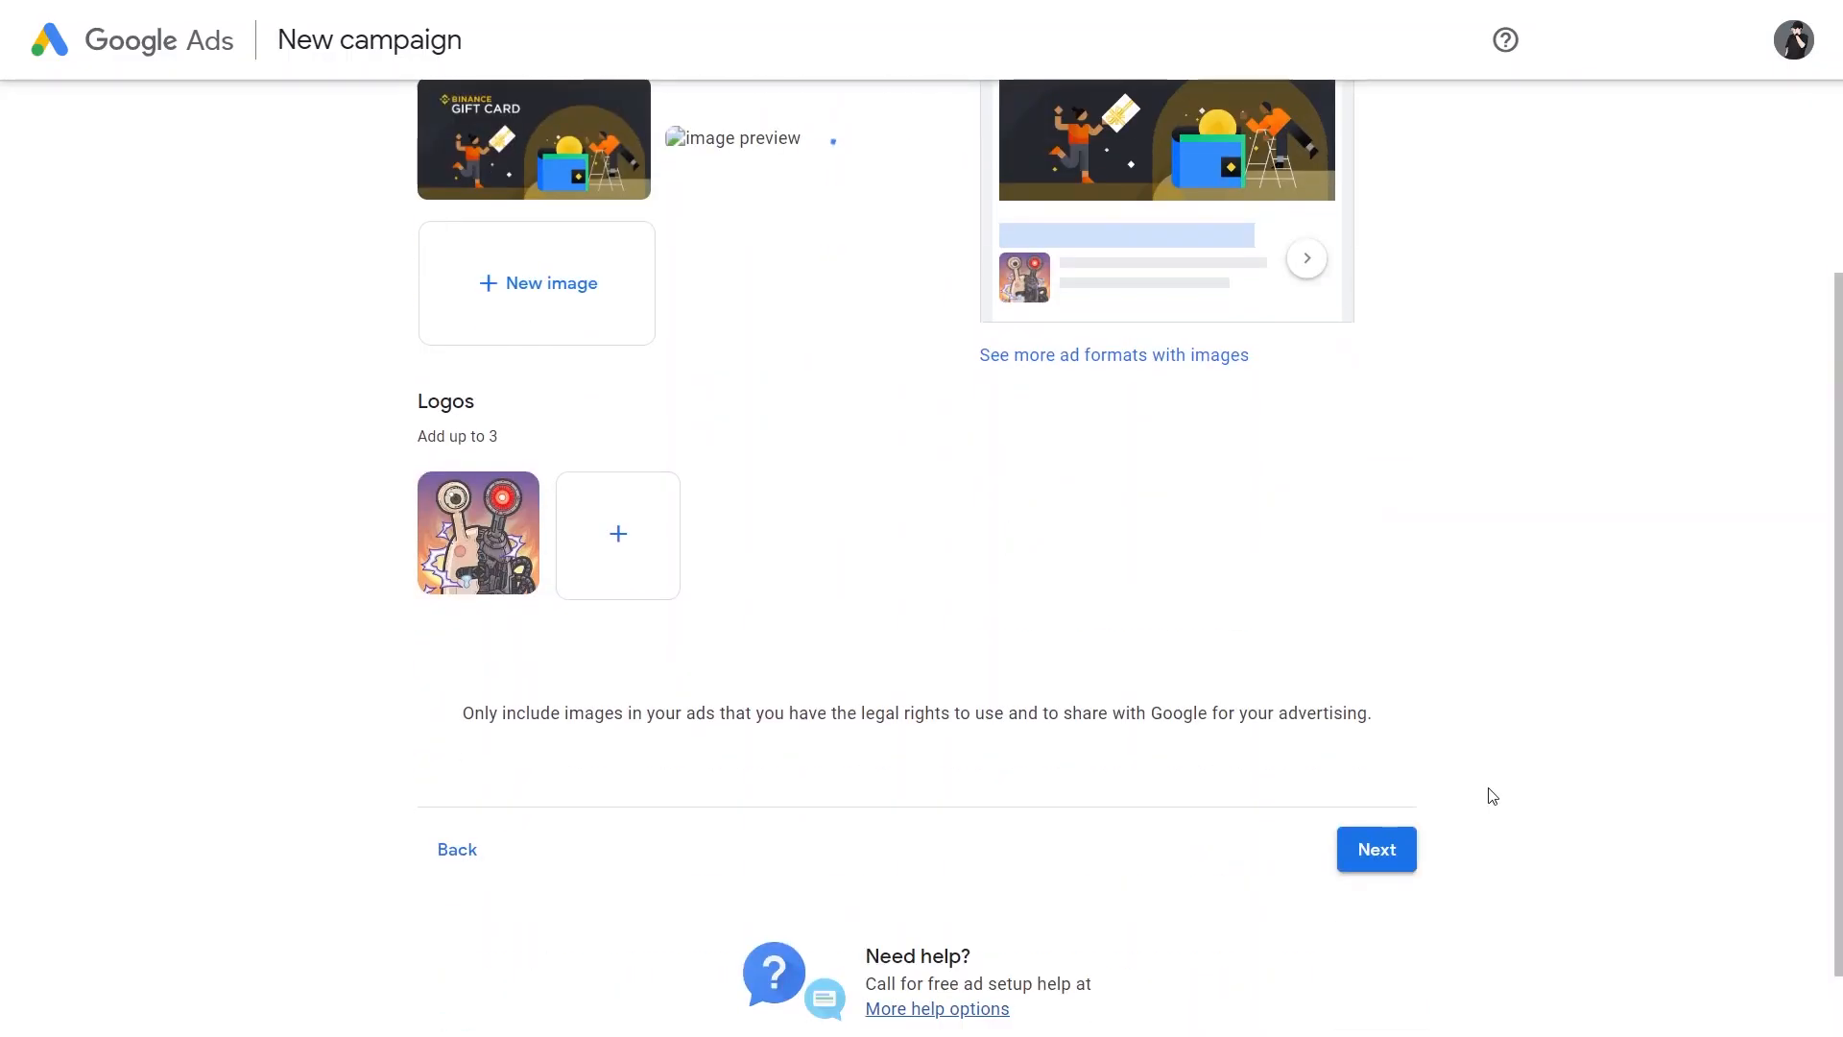
{"action": "left_click", "coordinate": [1396, 868]}
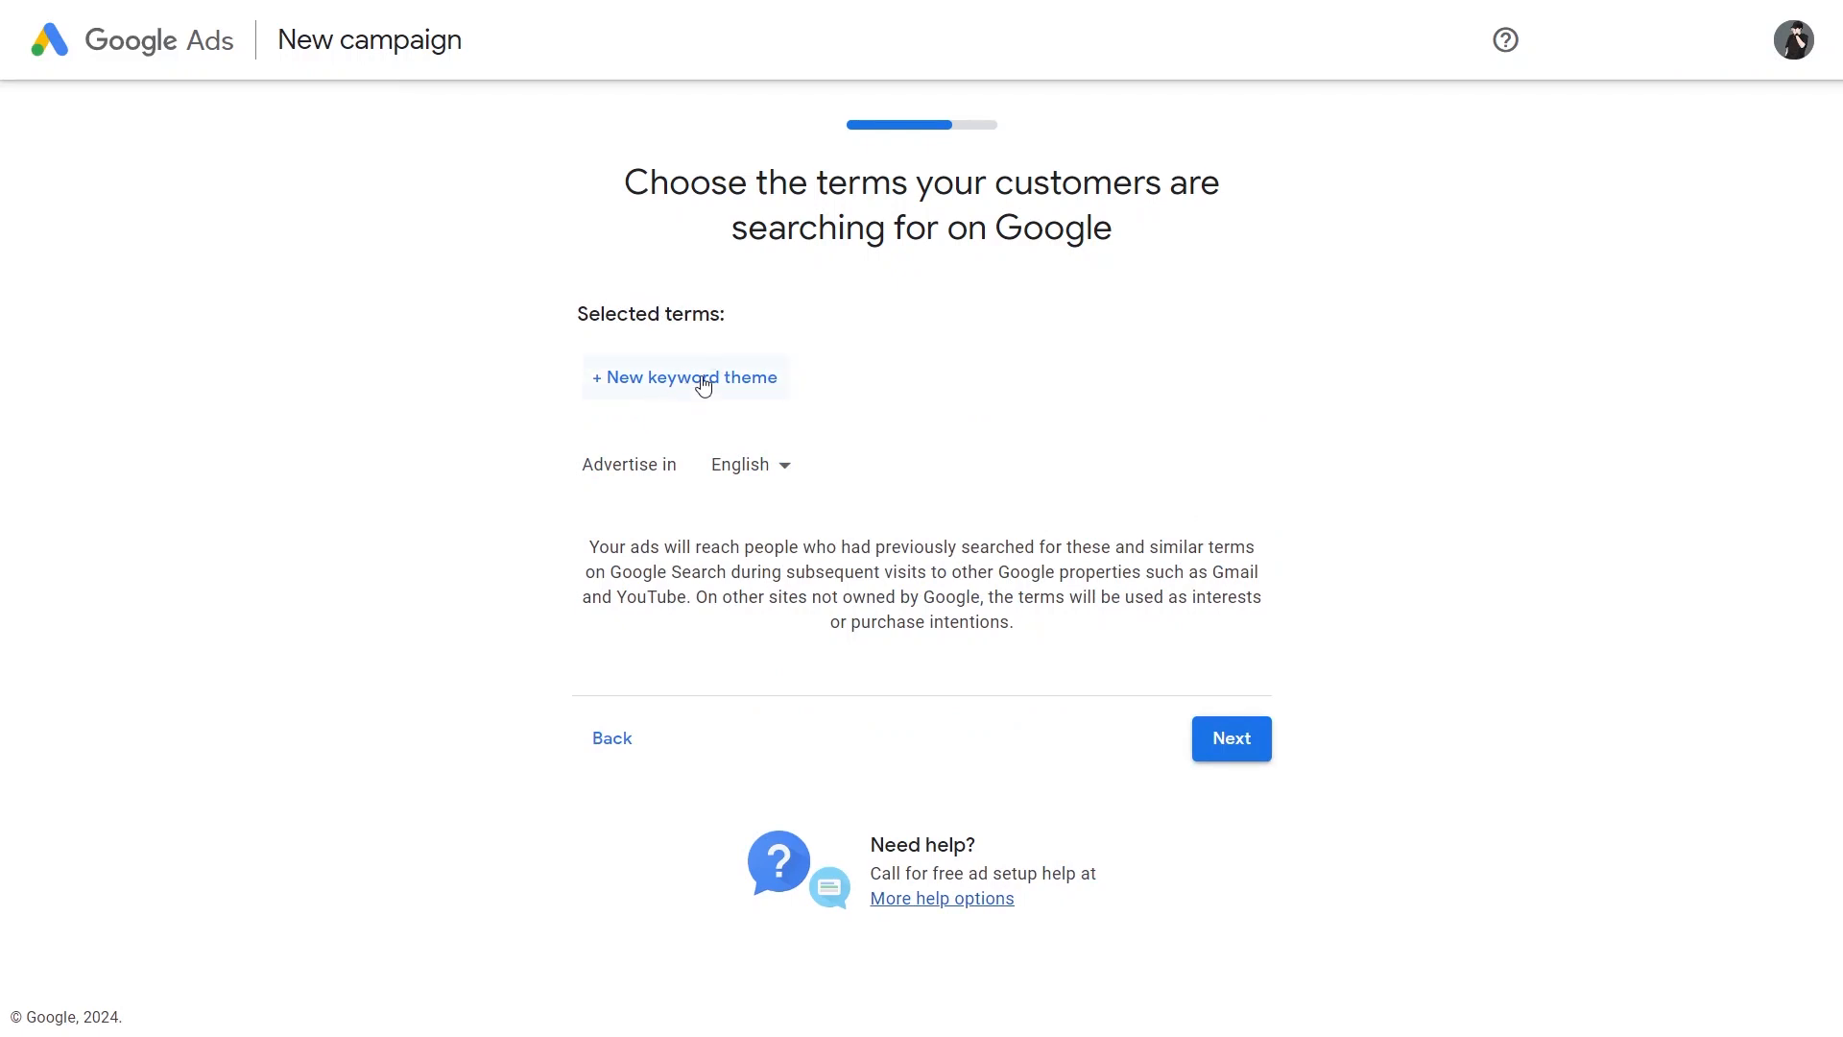
Step: Continue without adding a keyword theme and keep Pakistan as the region where the ad is shown
{"action": "left_click", "coordinate": [1211, 722]}
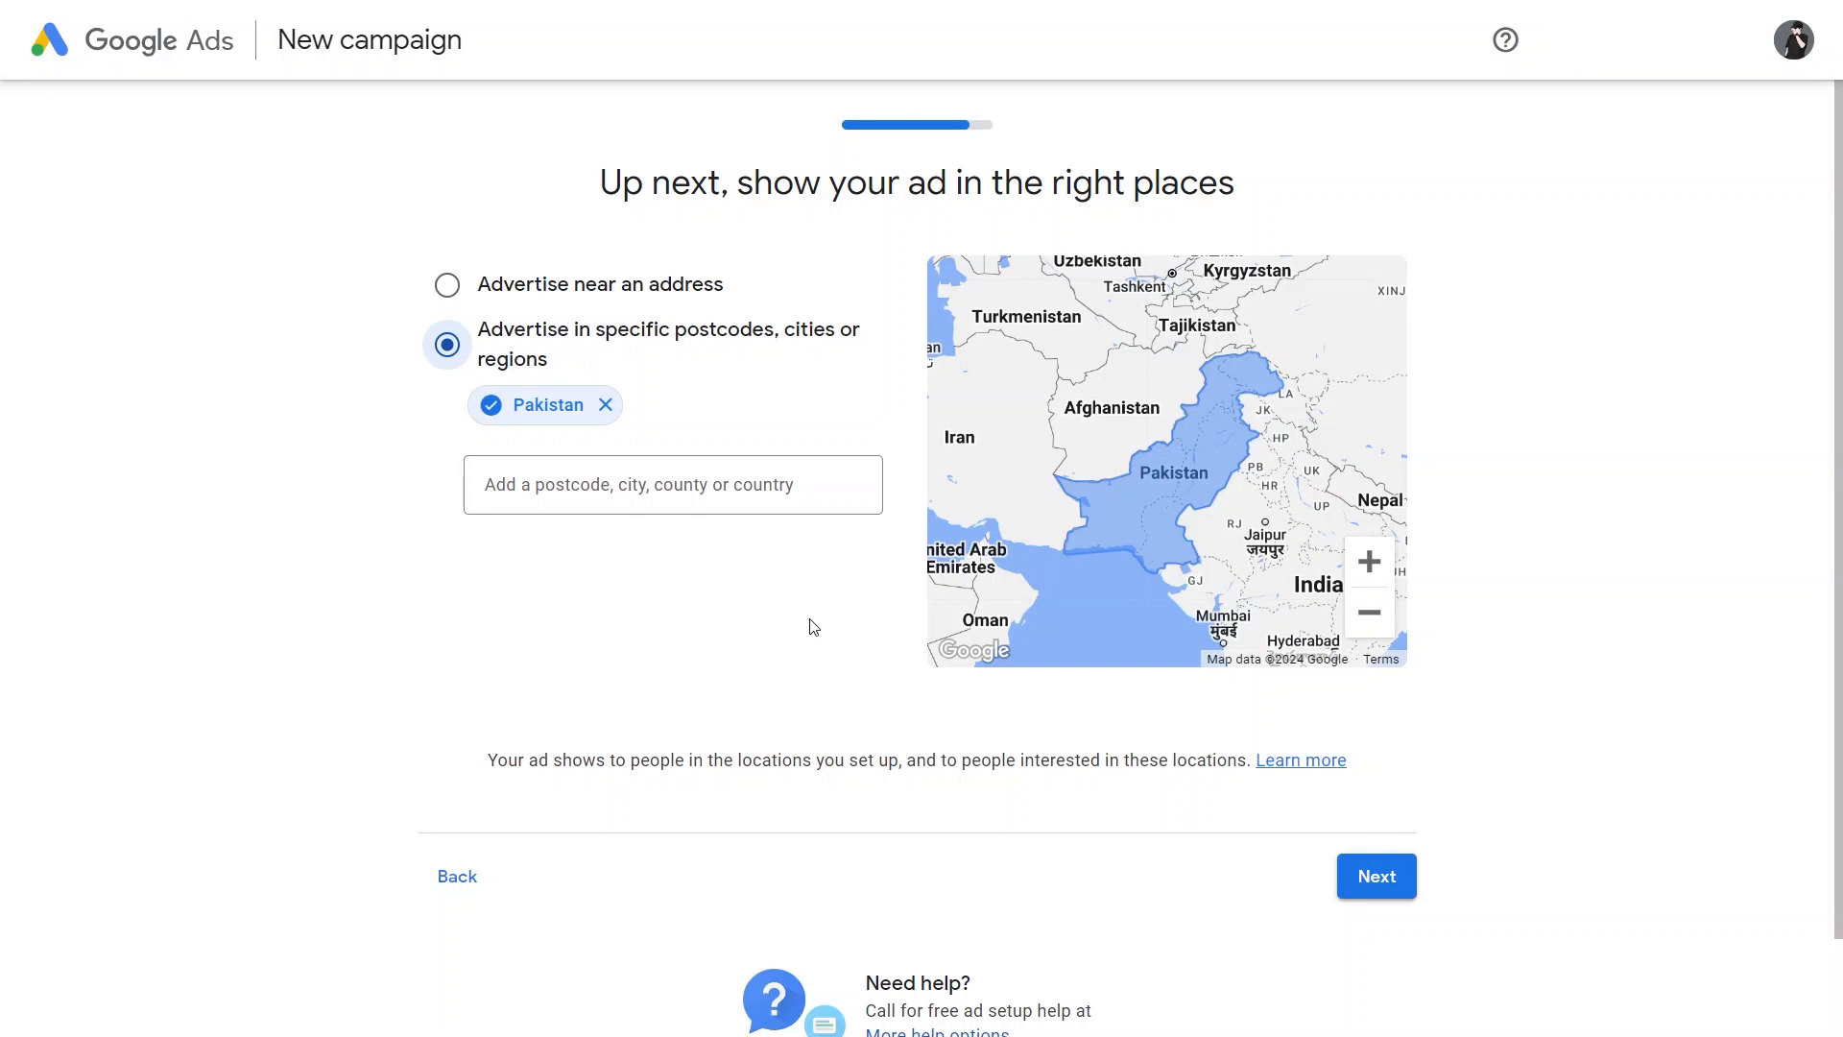
{"action": "left_click", "coordinate": [669, 493]}
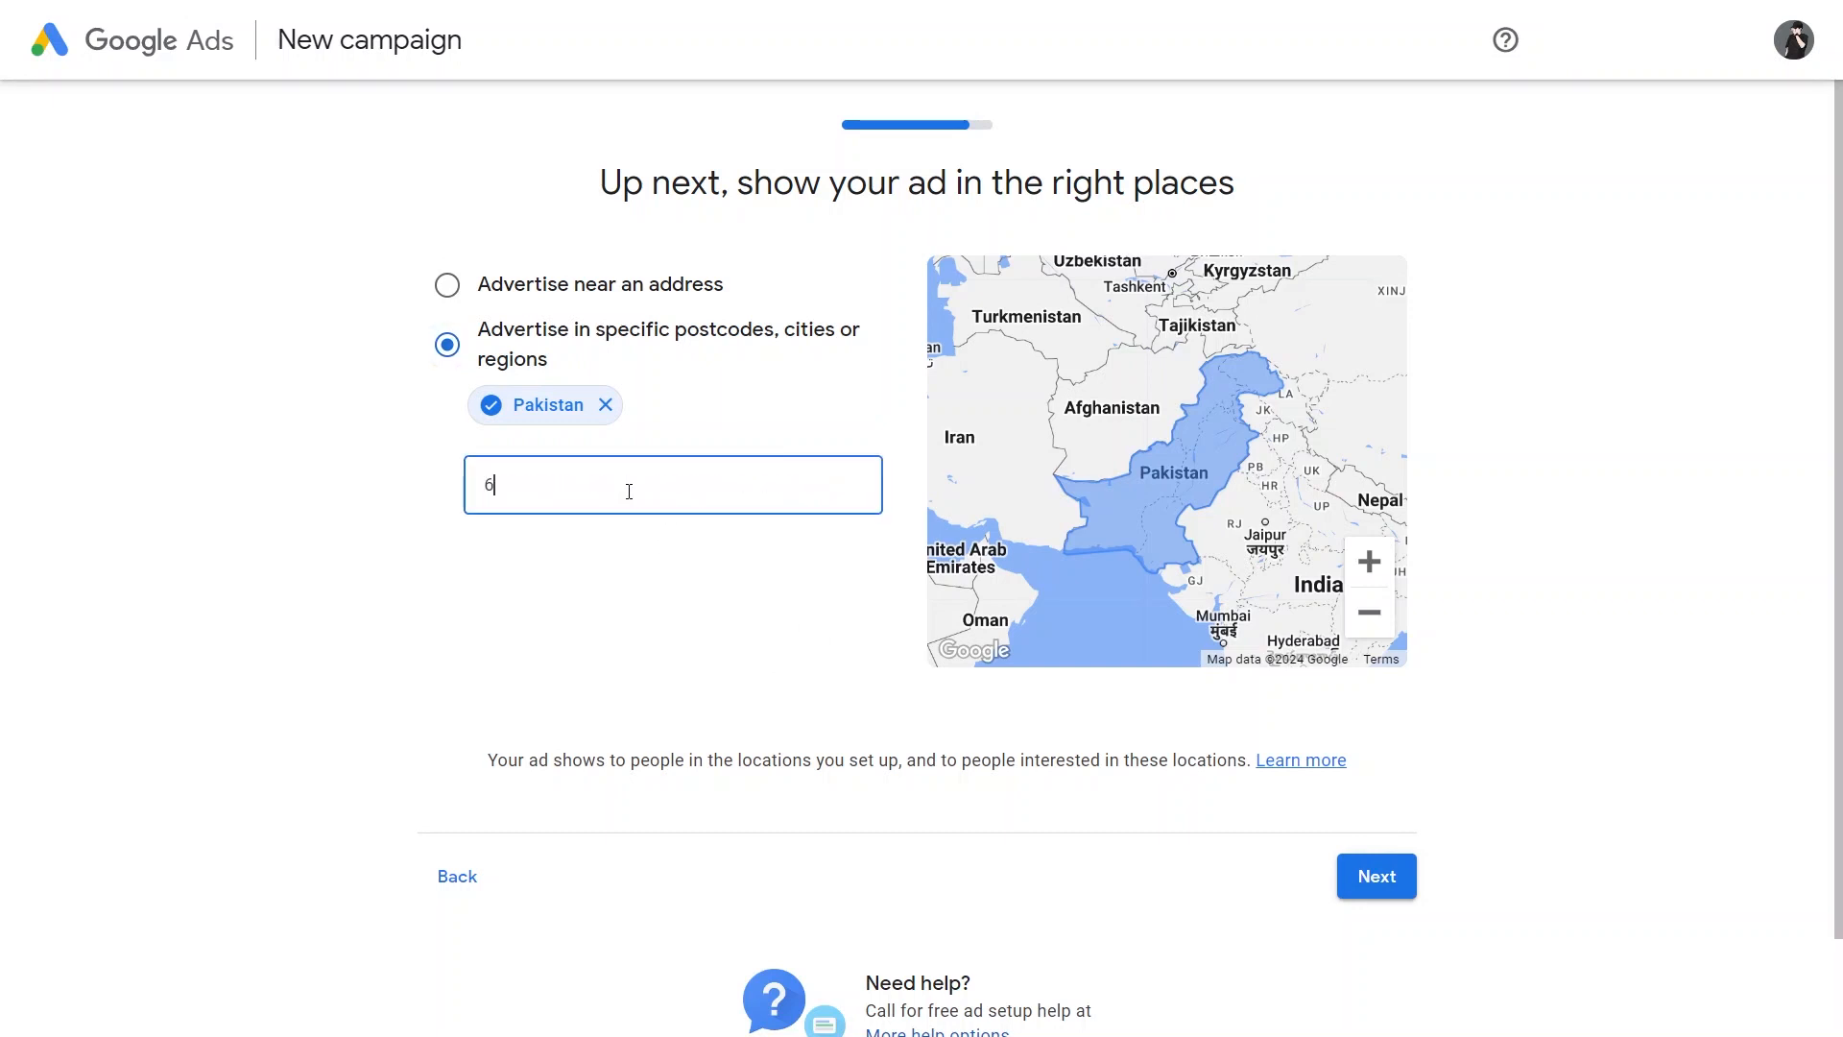
{"action": "left_click", "coordinate": [1377, 876]}
Step: Use the recommended budget option of PKR4,400 daily average for the campaign
{"action": "left_click", "coordinate": [597, 284]}
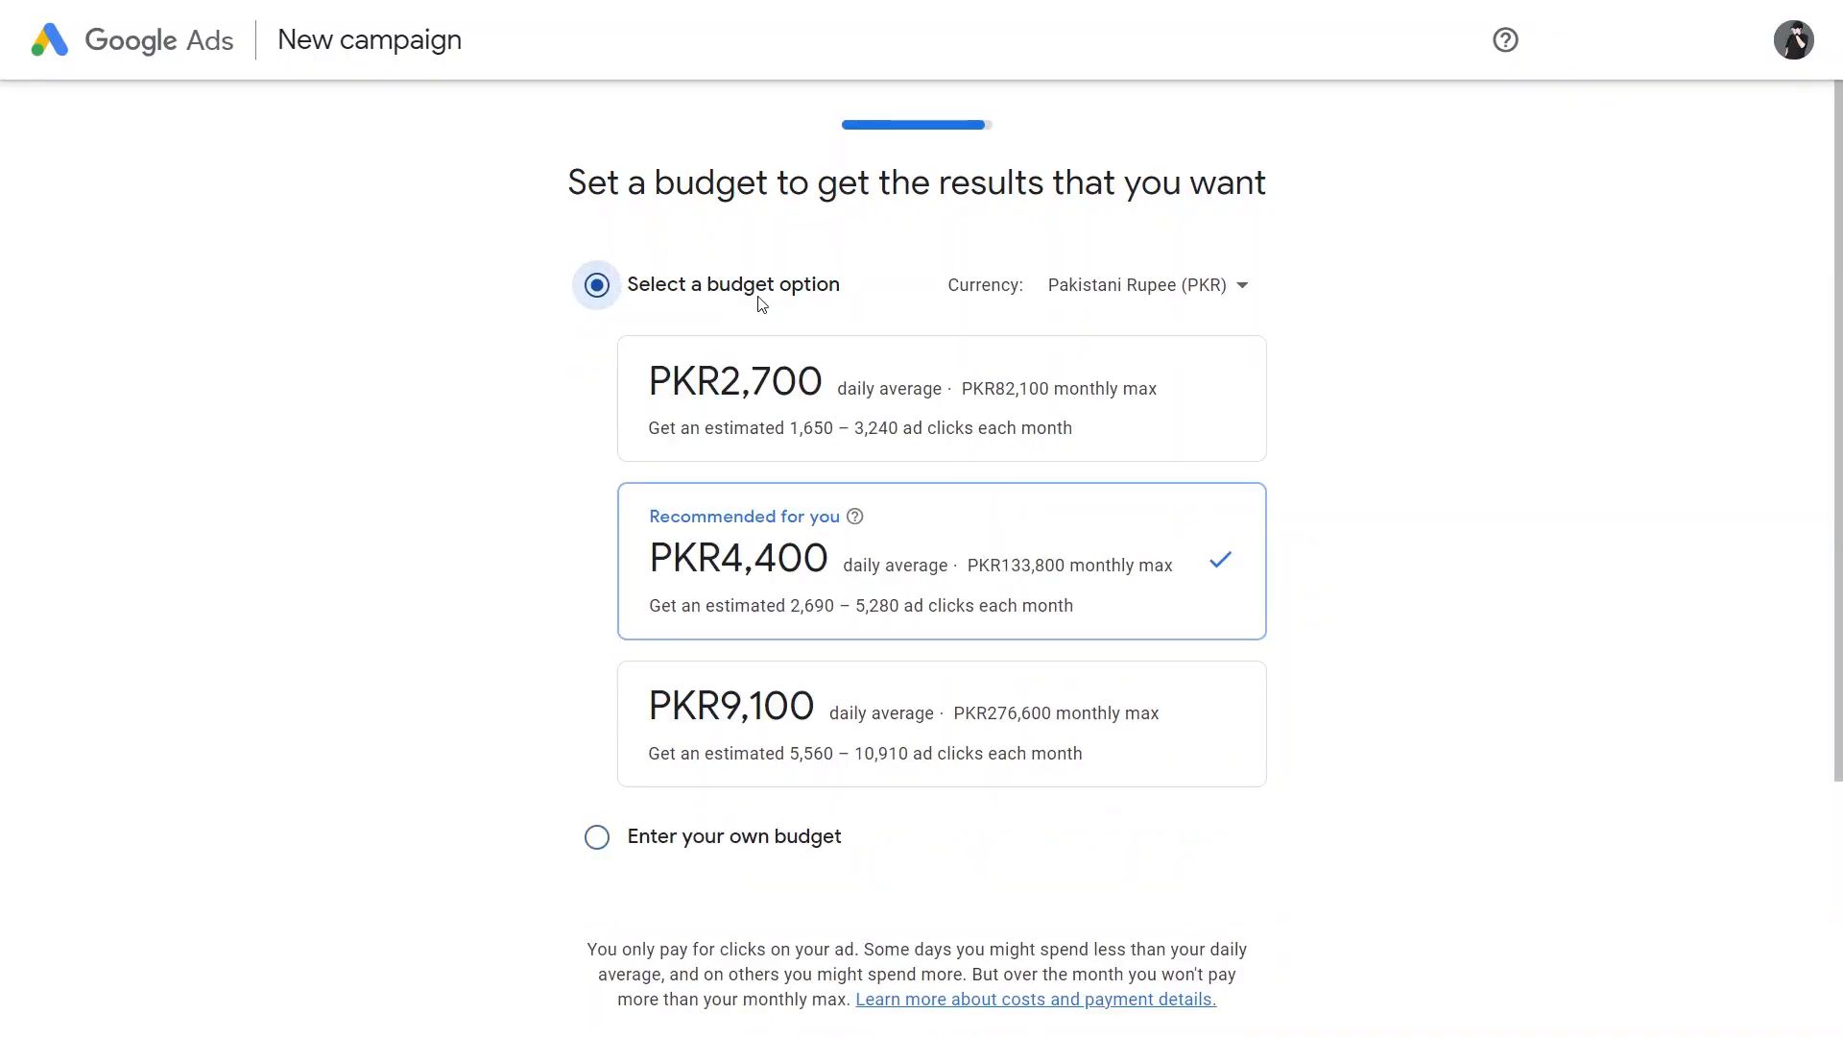
{"action": "scroll", "coordinate": [797, 456], "scroll_direction": "down", "scroll_amount": 4}
{"action": "left_click", "coordinate": [1215, 780]}
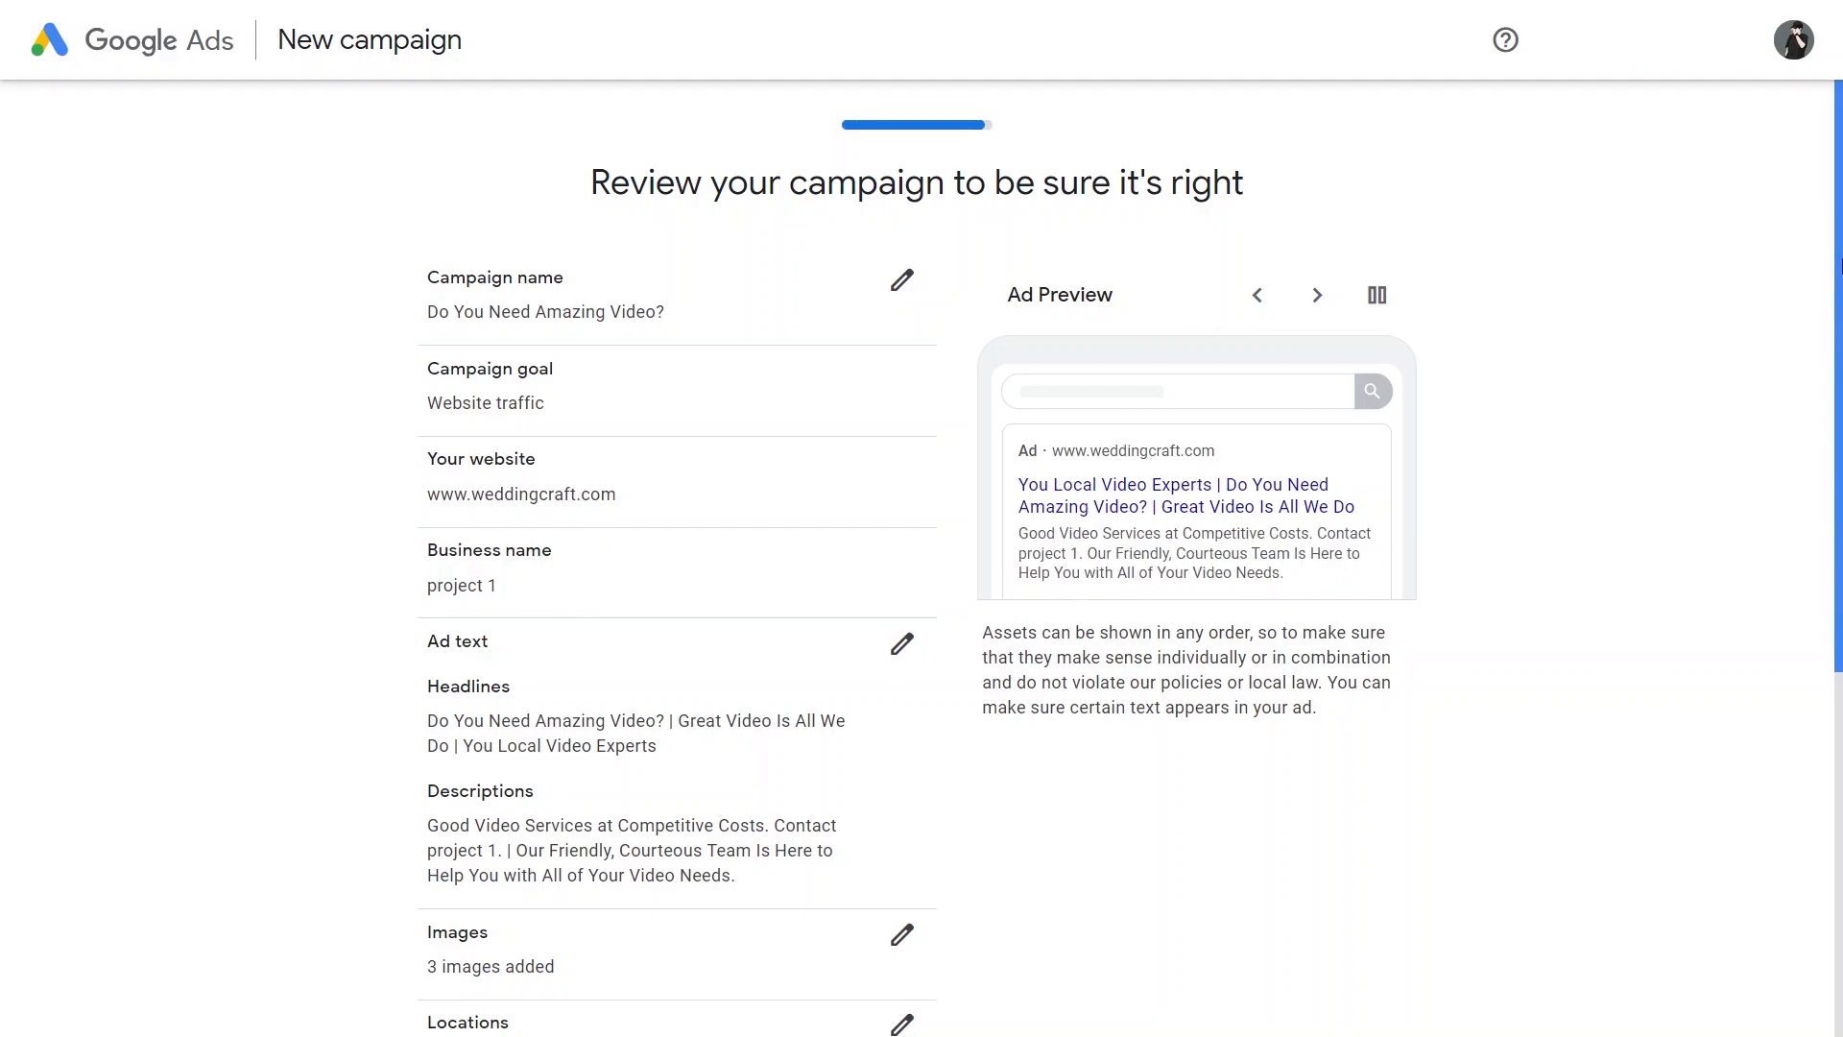
Step: Review and approve the campaign summary, and look over the payments profile, payment method and payment setting
{"action": "scroll", "coordinate": [1819, 304], "scroll_direction": "down", "scroll_amount": 6}
{"action": "left_click", "coordinate": [1374, 765]}
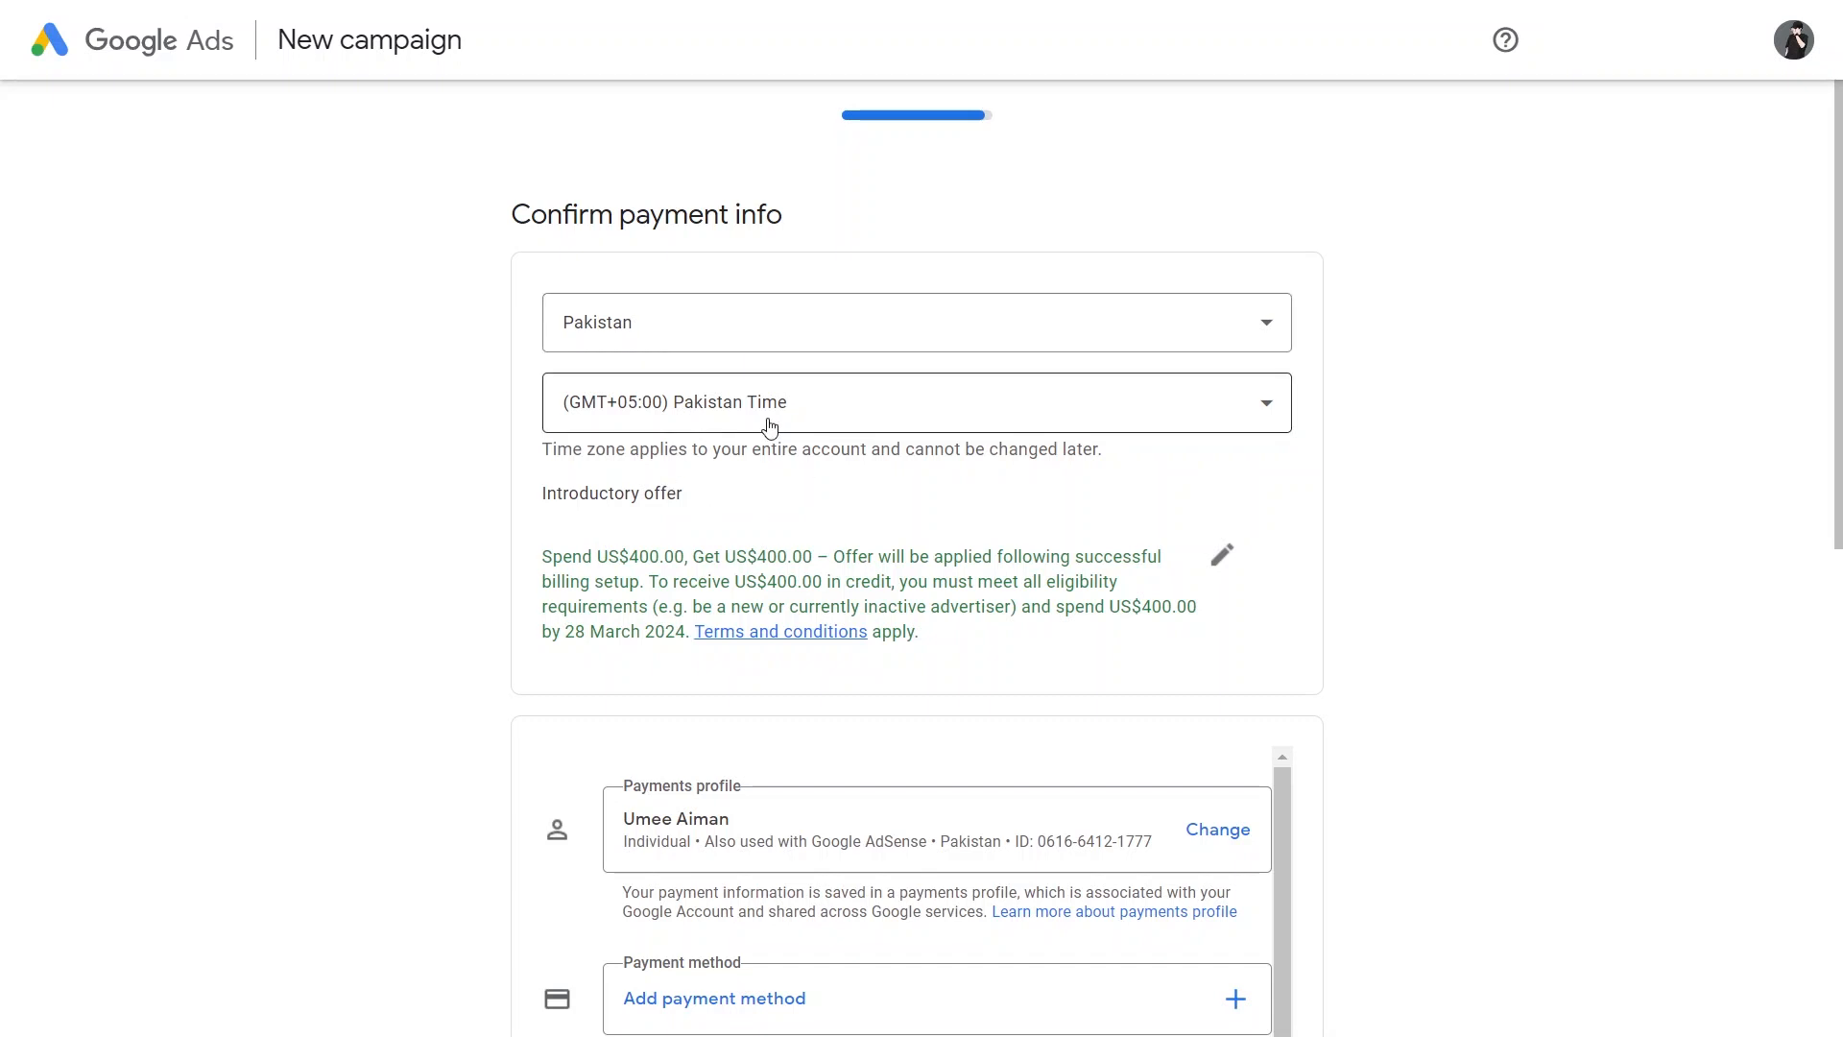
{"action": "left_click_drag", "start_coordinate": [1839, 301], "coordinate": [1840, 472]}
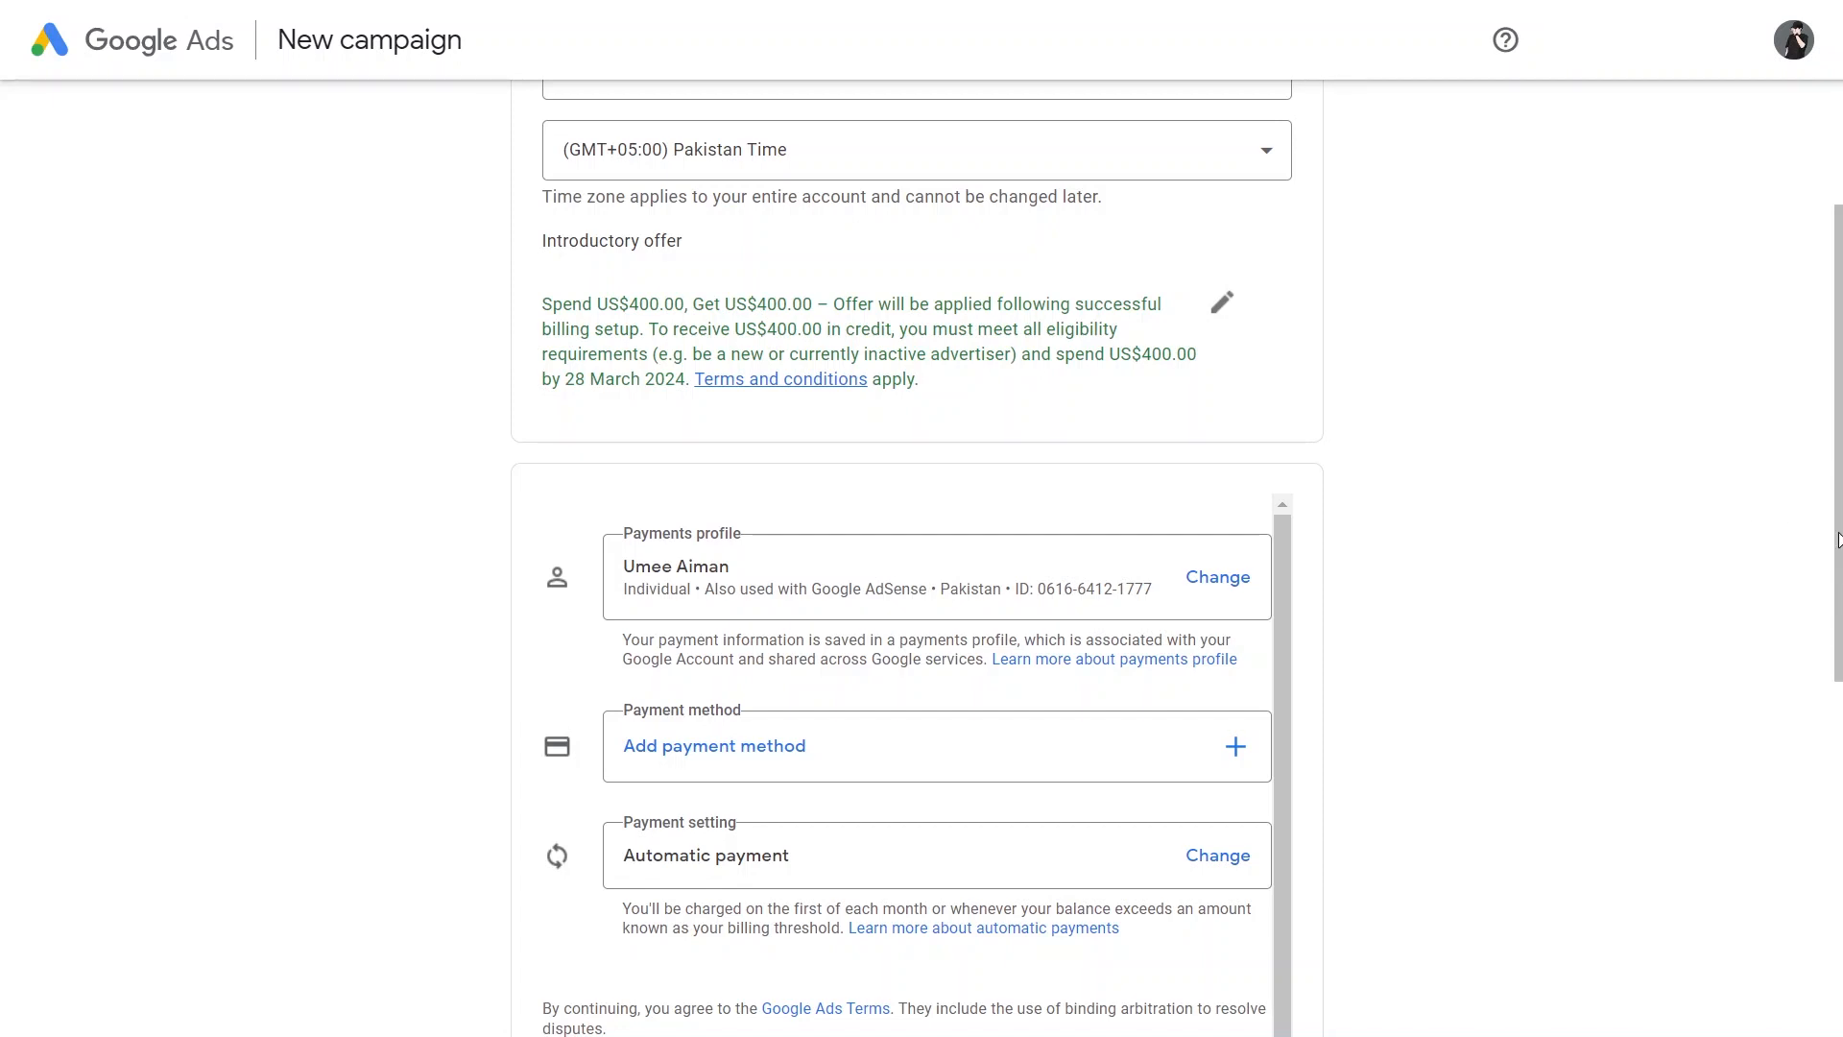
{"action": "mouse_move", "coordinate": [905, 7]}
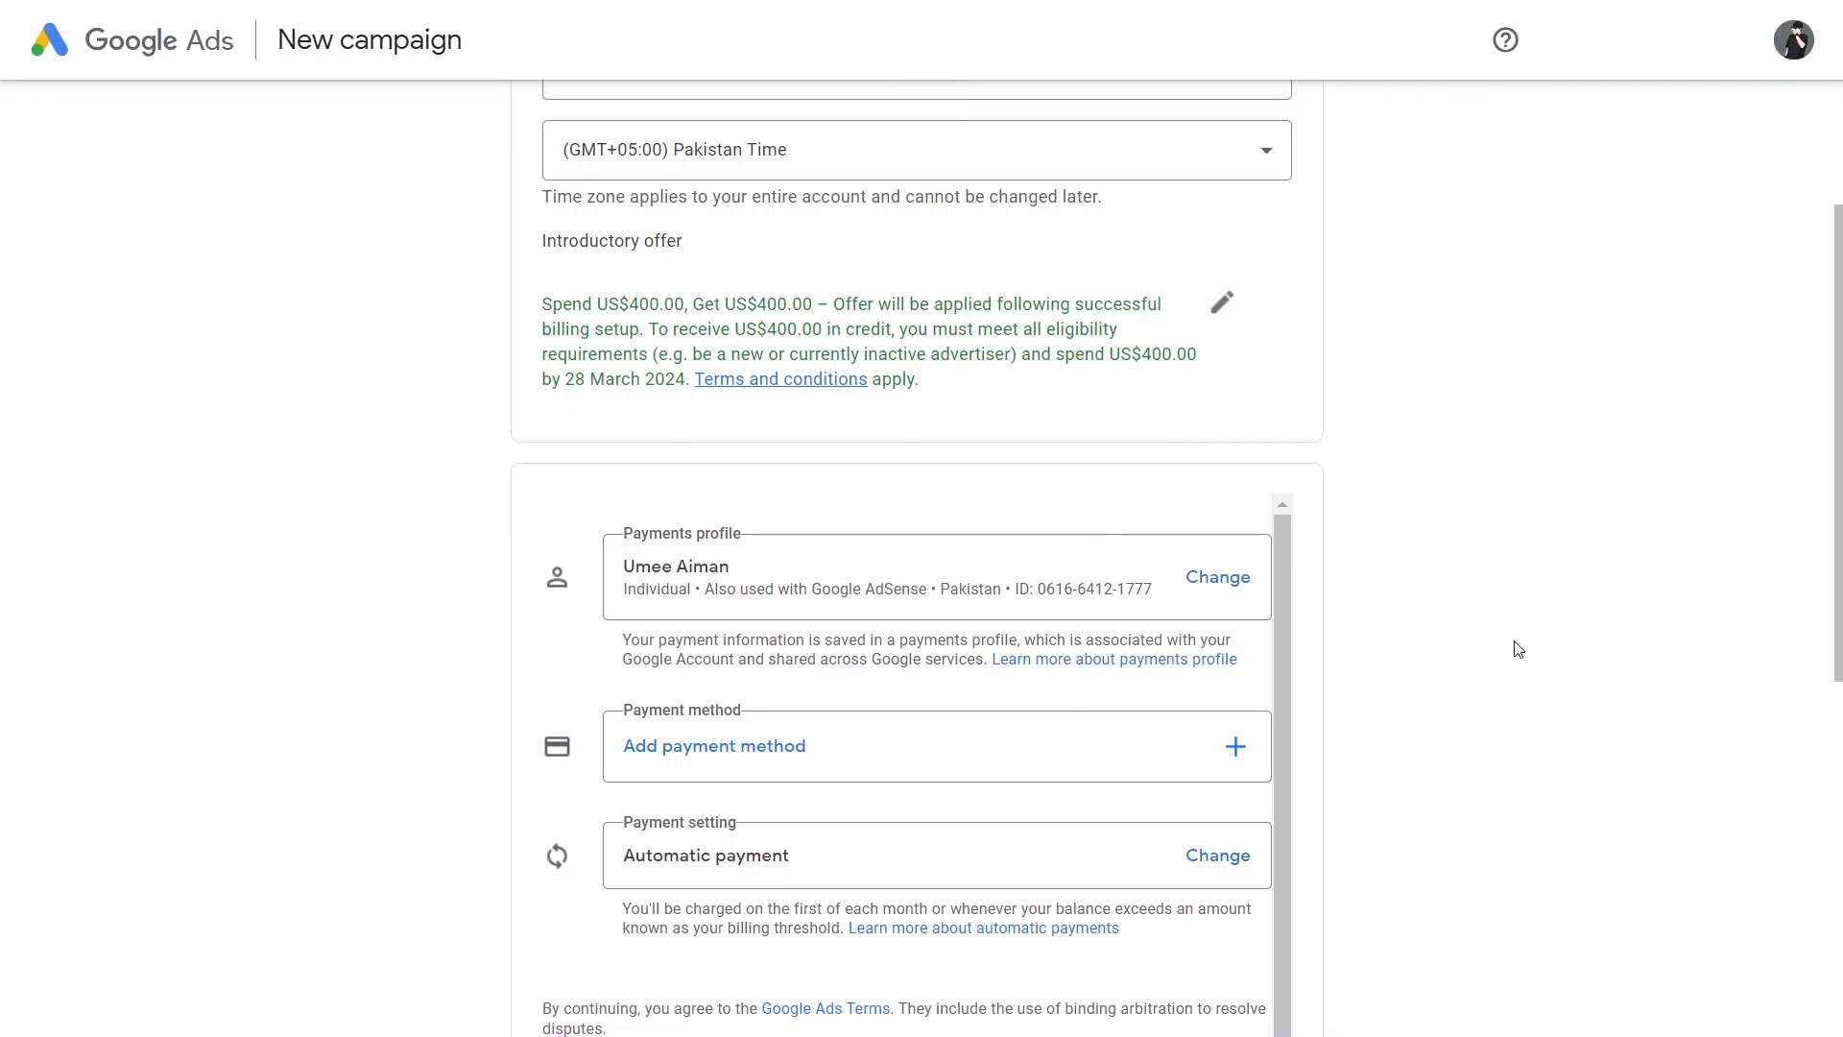